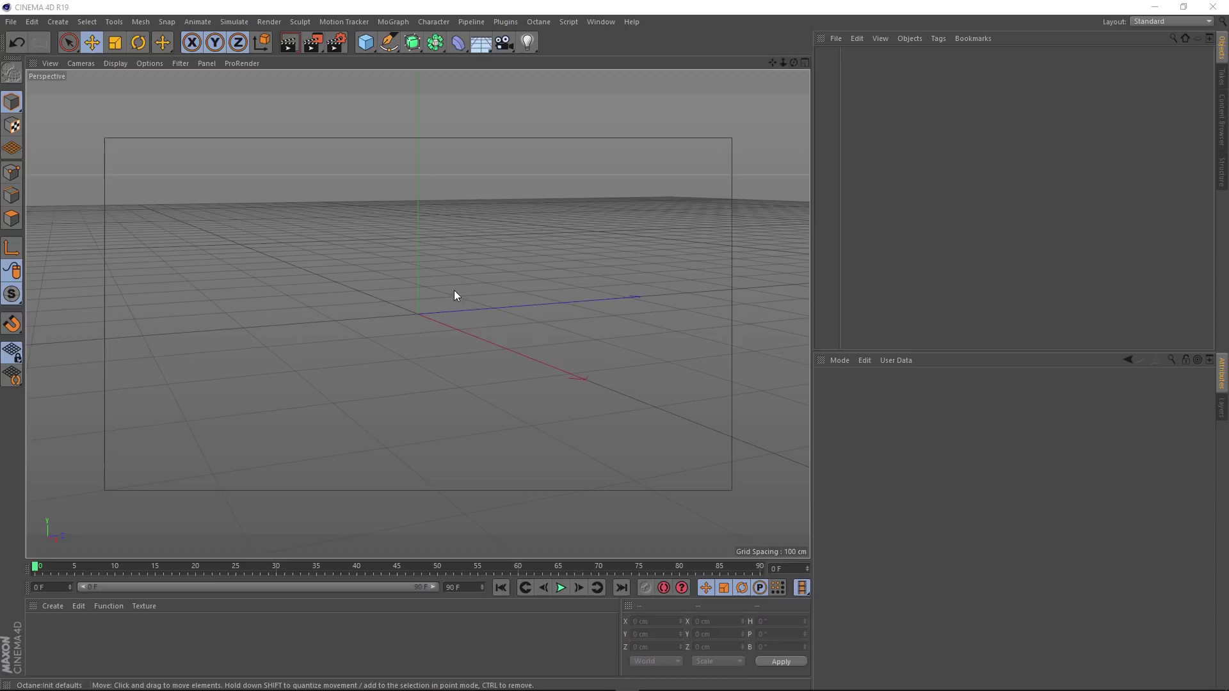
- Add a sphere (100 cm radius, 24 segments) and show it in Gouraud Shading (Lines)
click(366, 42)
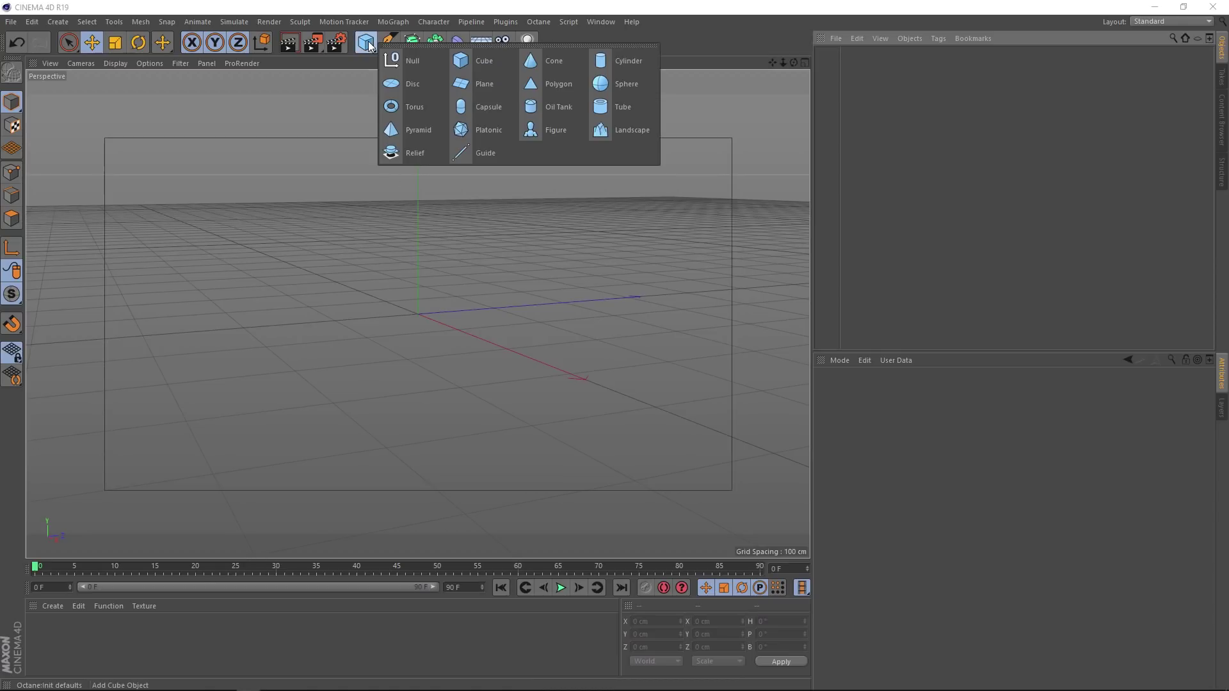
click(628, 84)
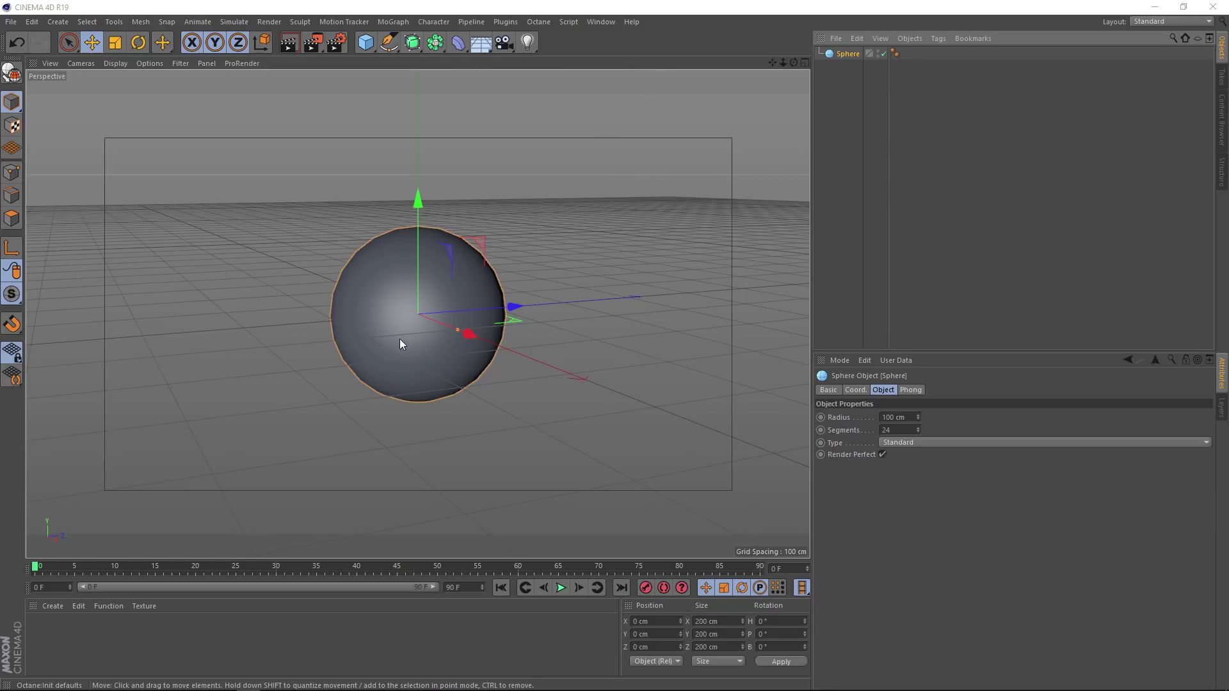
click(110, 64)
click(123, 99)
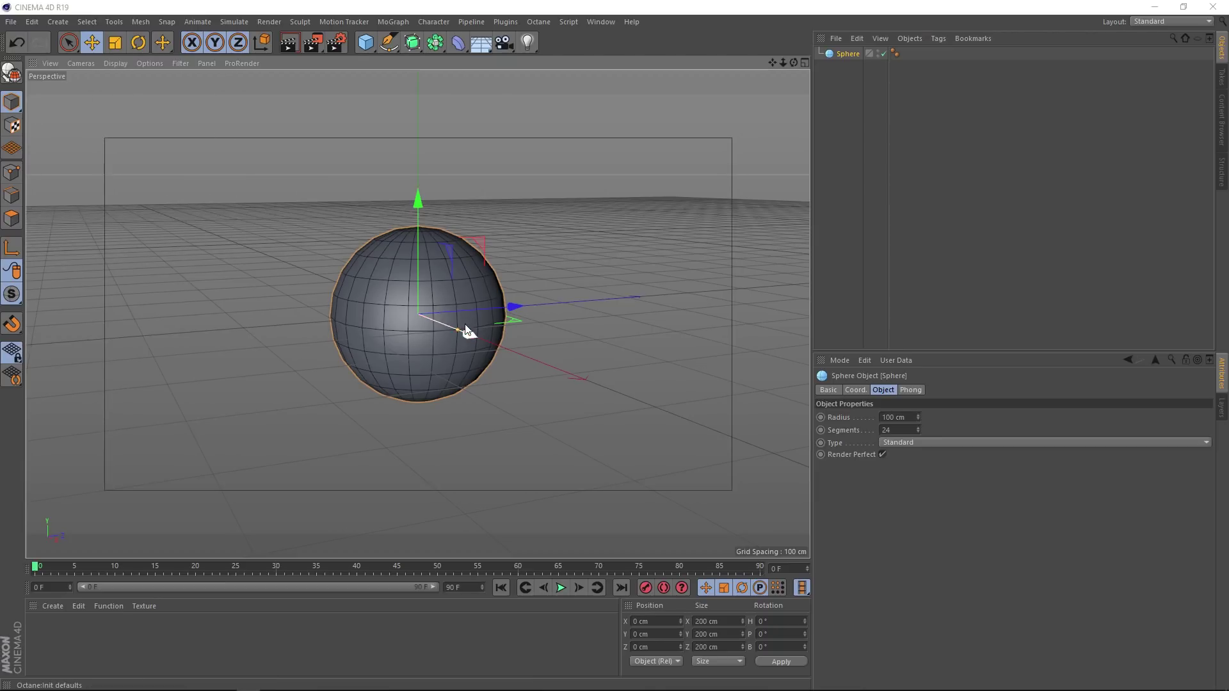
alt+drag(413, 270, 403, 341)
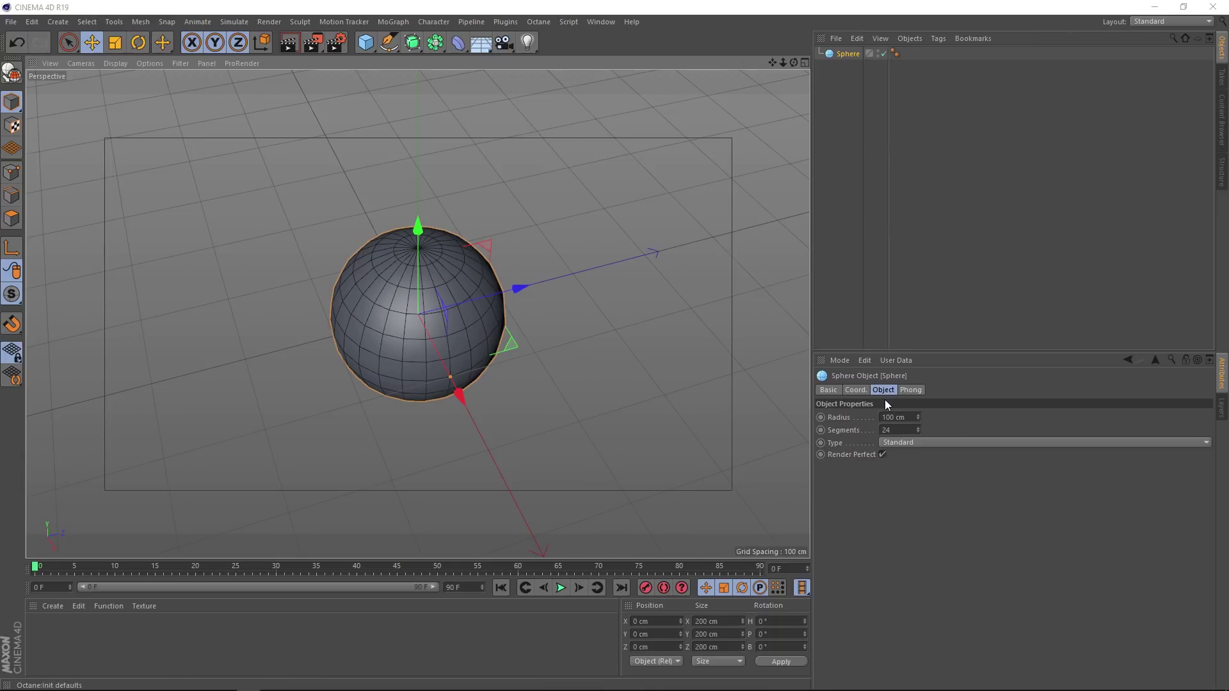
- Switch the Sphere's Type to Icosahedron and enter a 10 cm radius
click(932, 442)
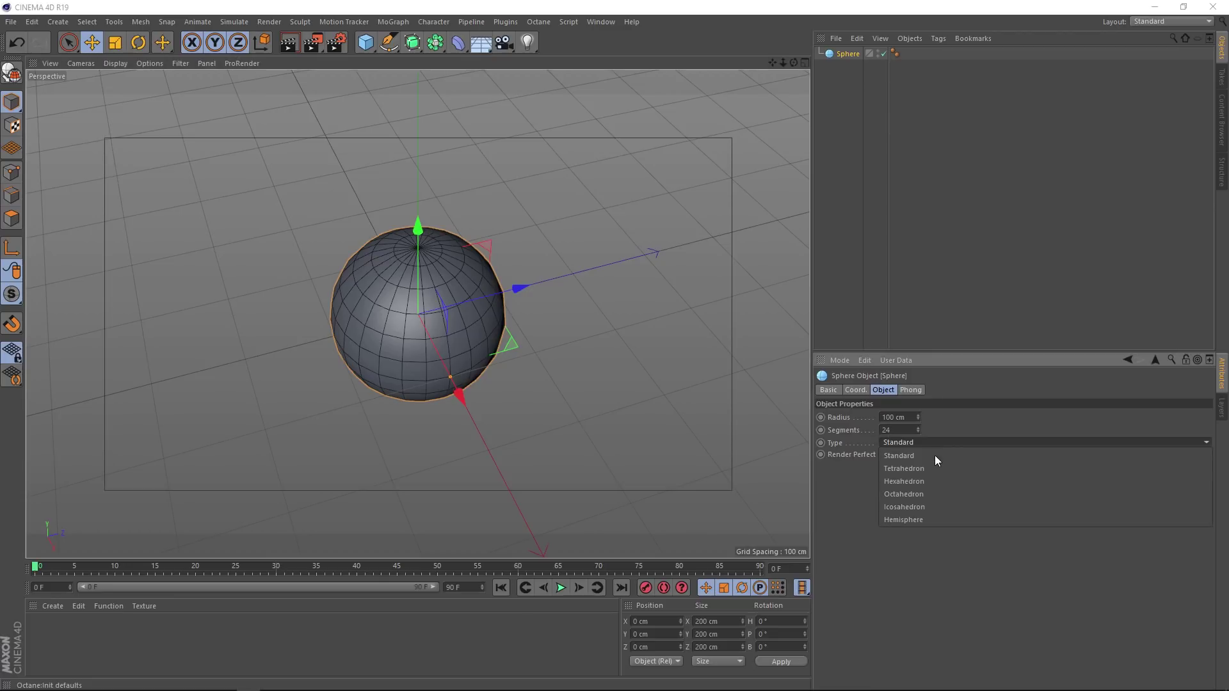
click(939, 507)
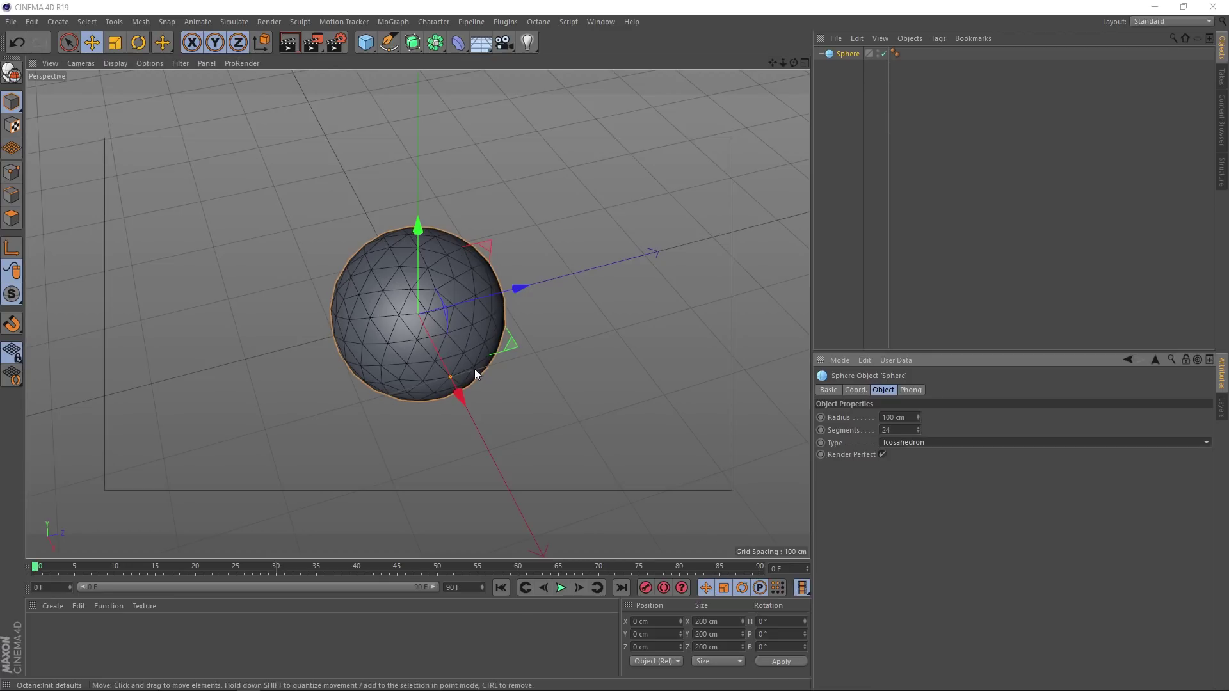
alt+drag(474, 368, 444, 278)
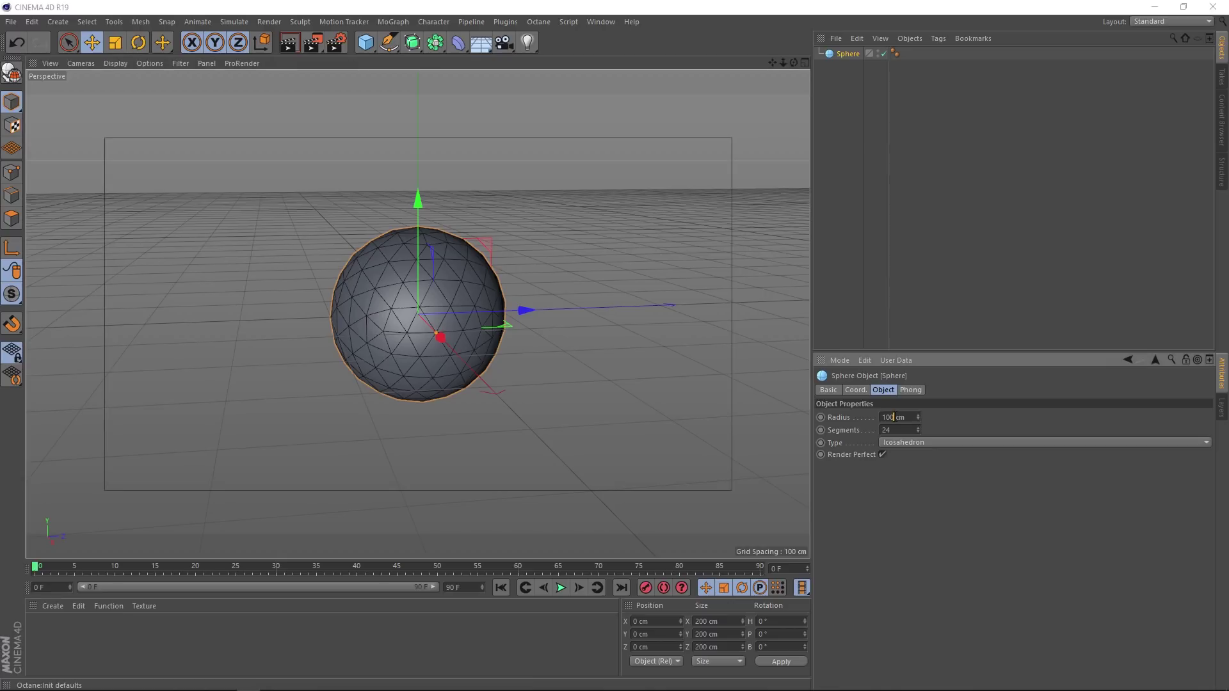
key(BackSpace)
key(Return)
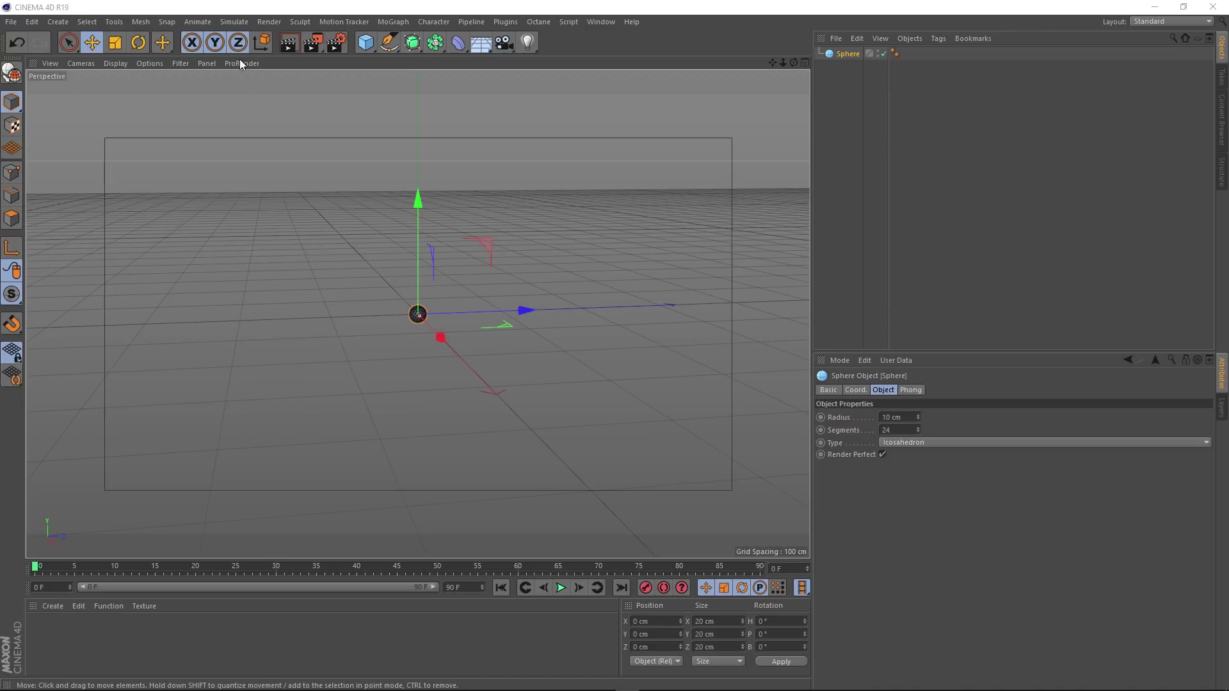
- Add a particle Emitter from Simulate > Particles and preview its particles
click(234, 21)
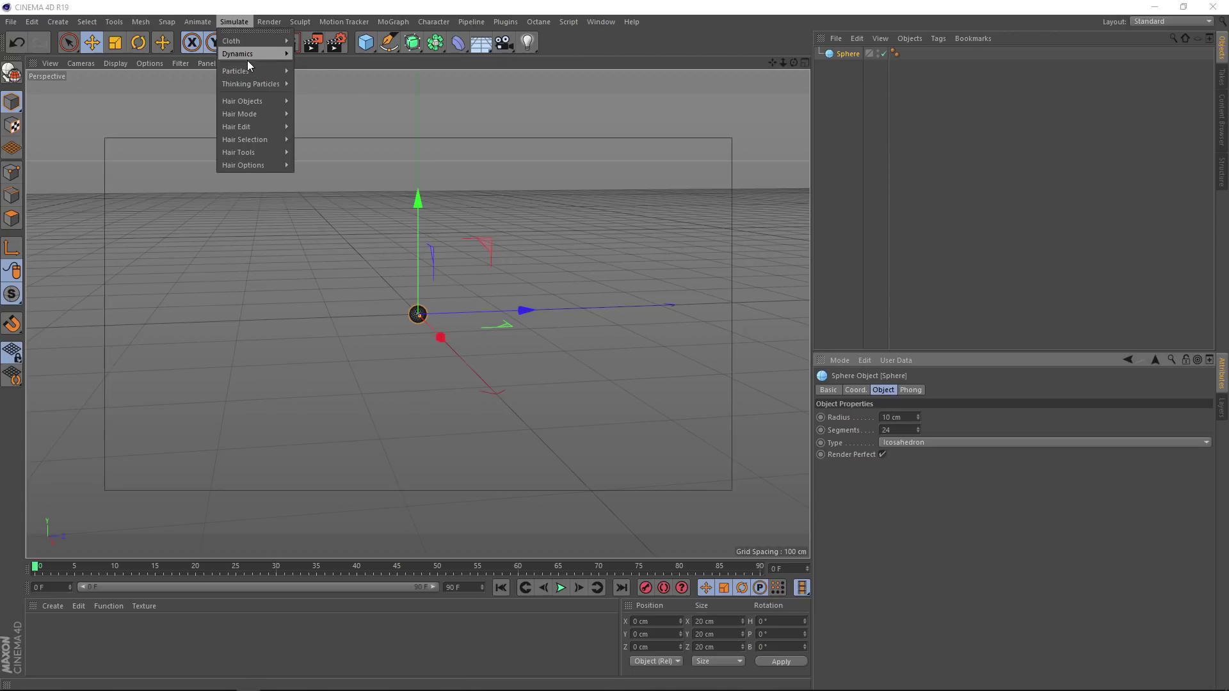
mouse_move(247, 66)
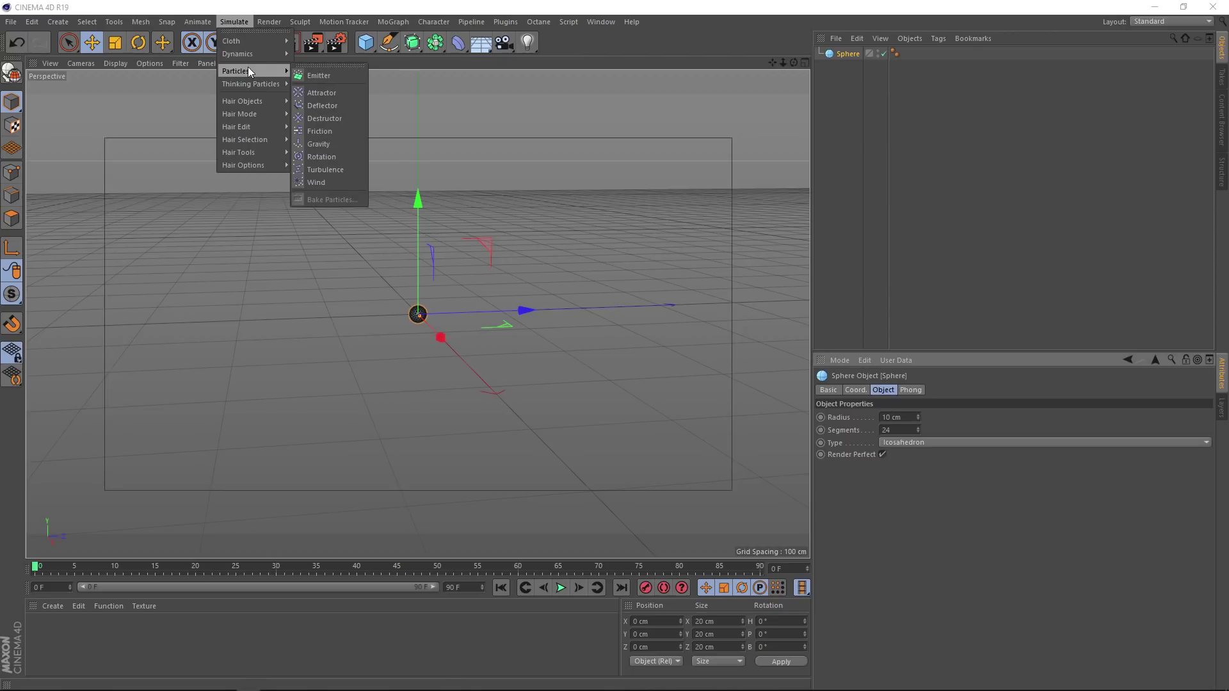
click(358, 75)
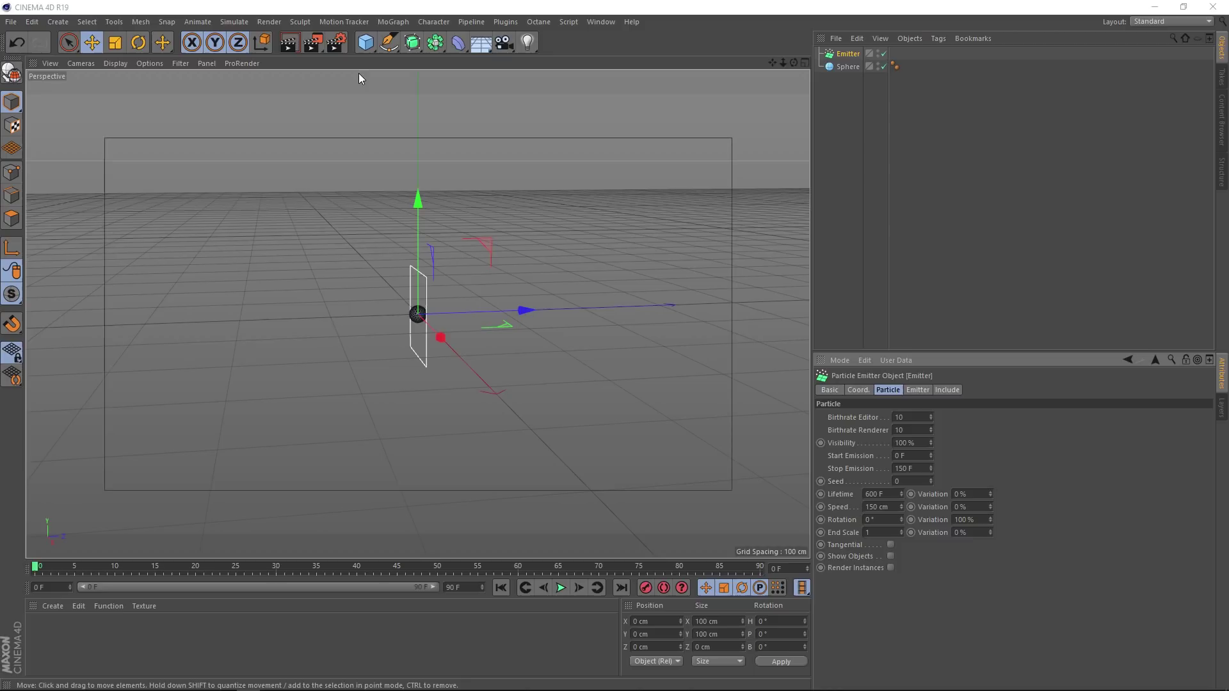
click(561, 588)
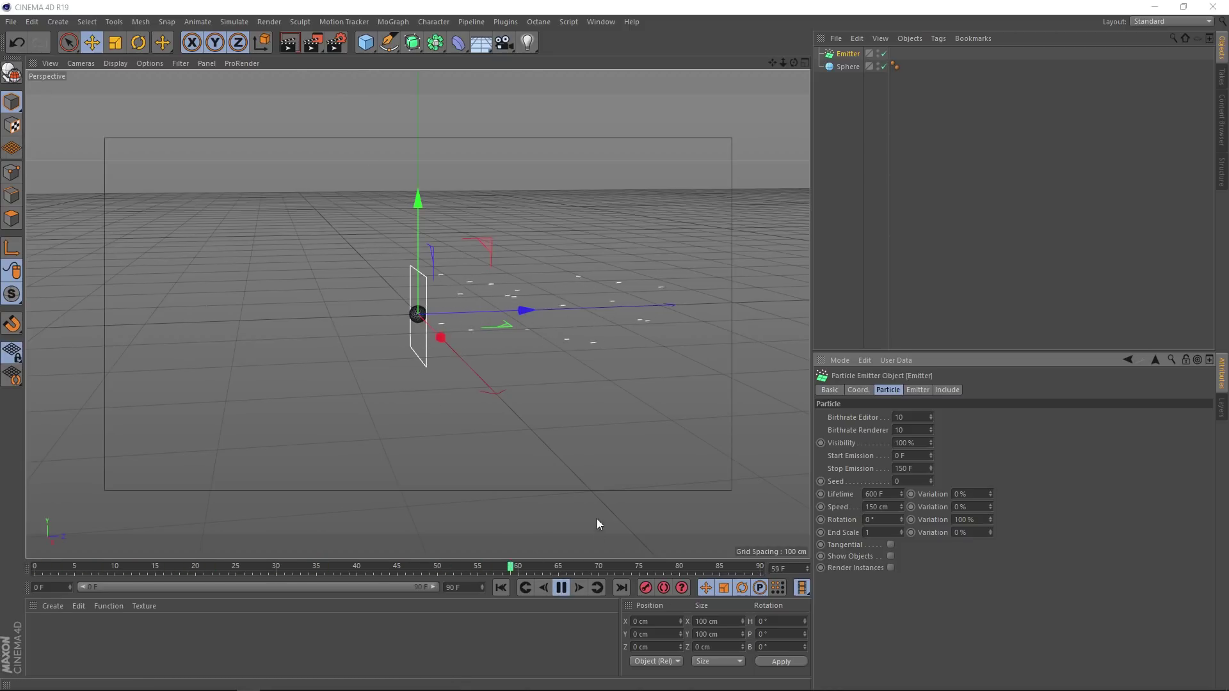
click(560, 593)
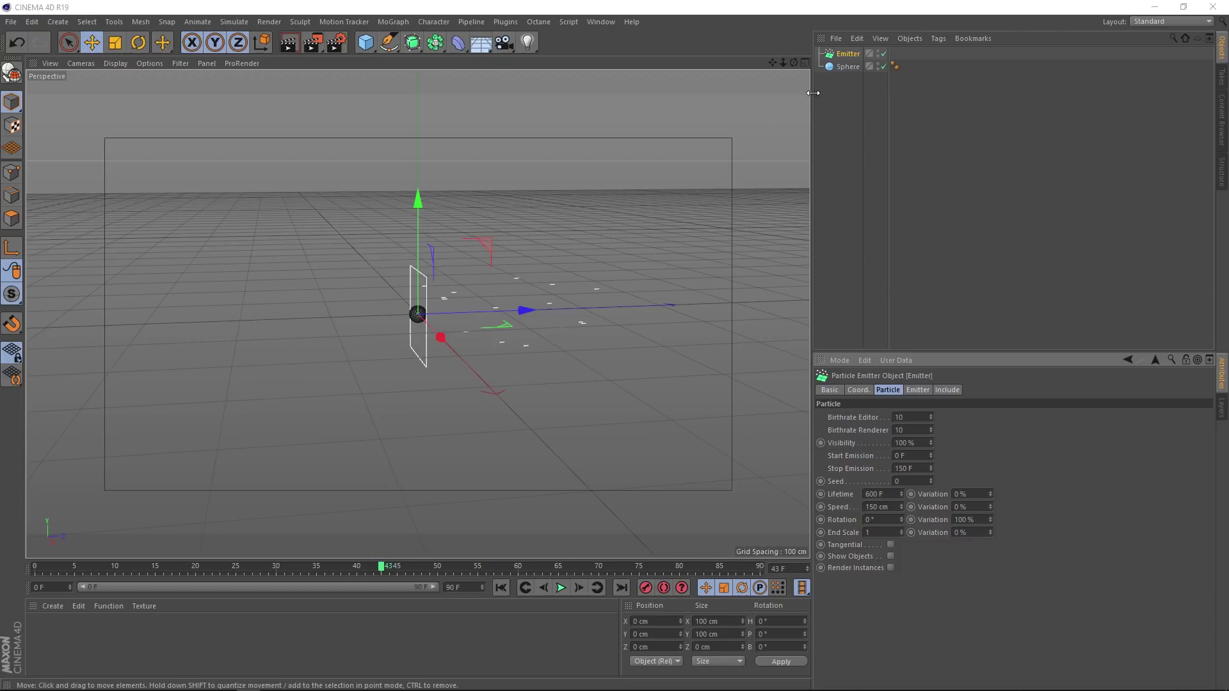
- Parent the Sphere under the Emitter, enable Show Objects, and replay from frame 0
drag(850, 67, 852, 58)
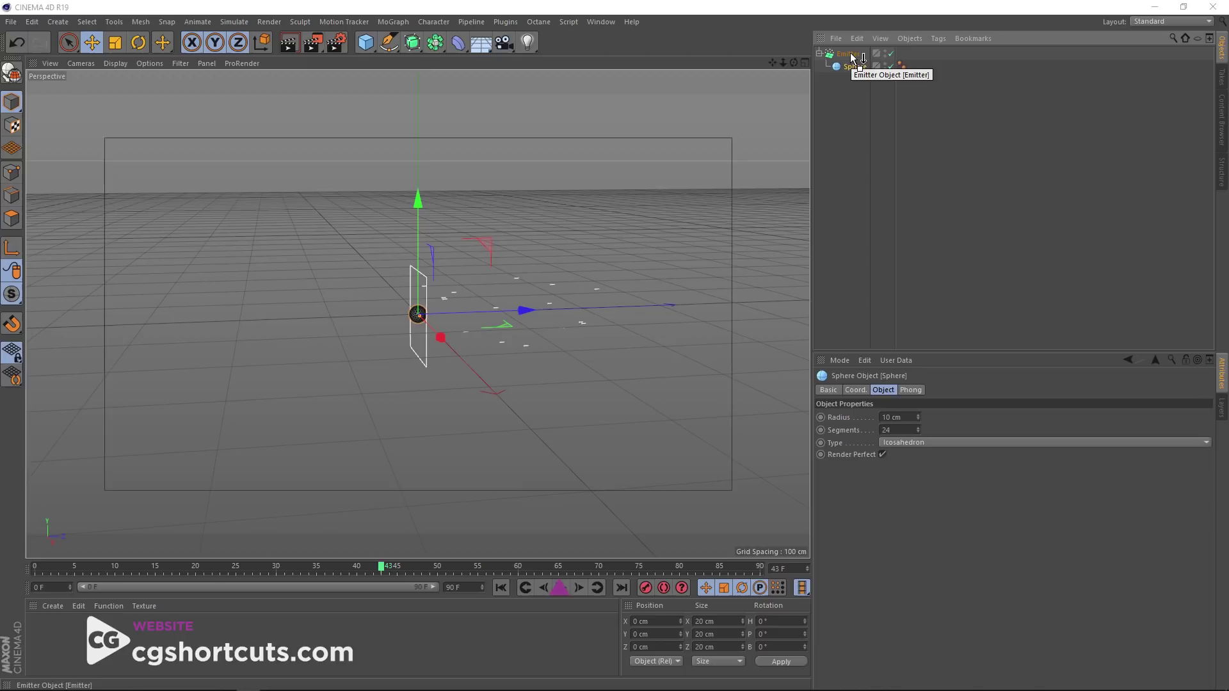
click(852, 55)
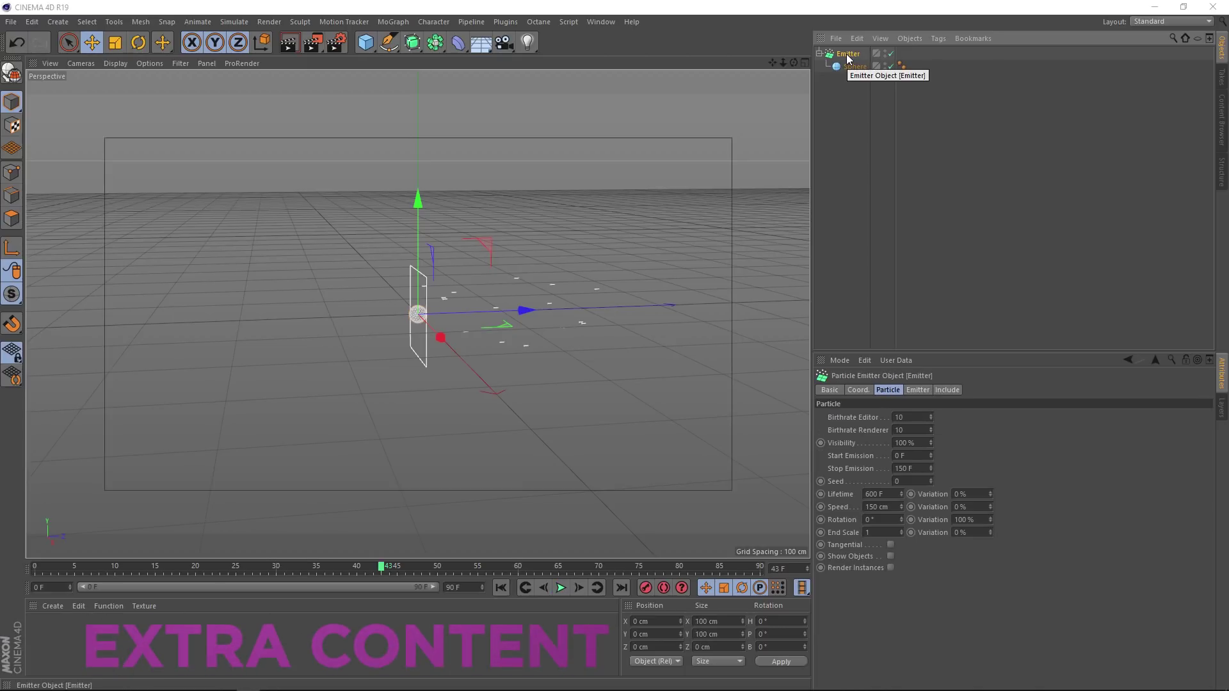
click(890, 557)
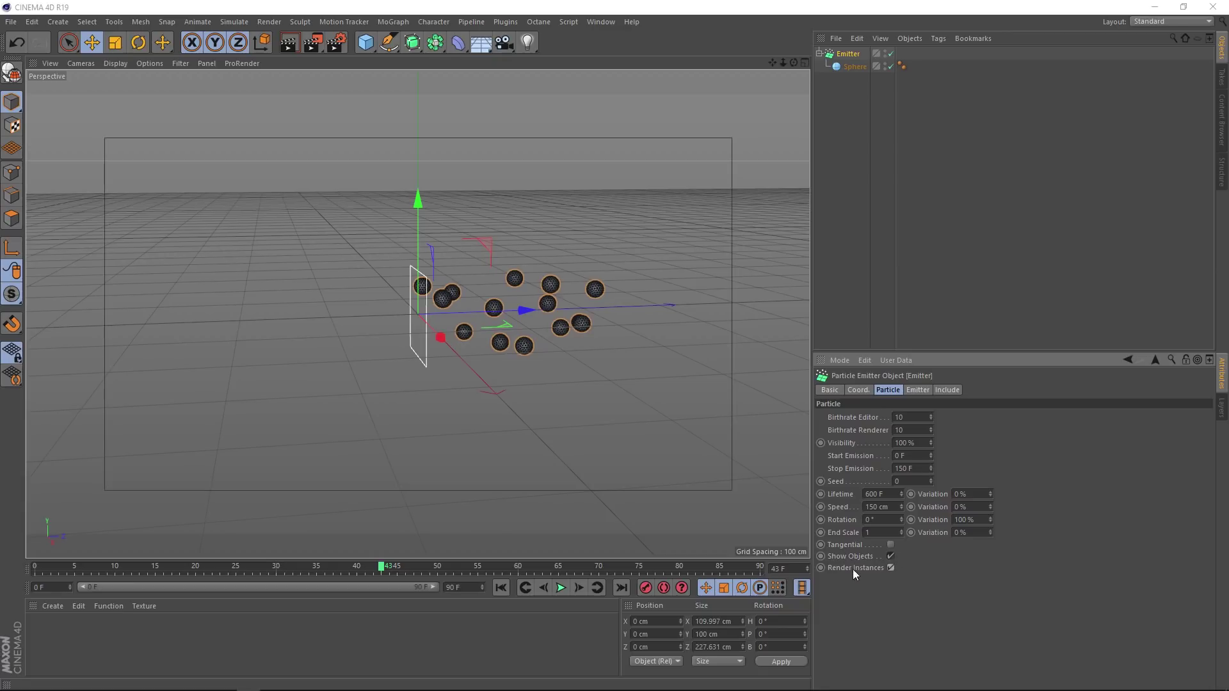
click(501, 588)
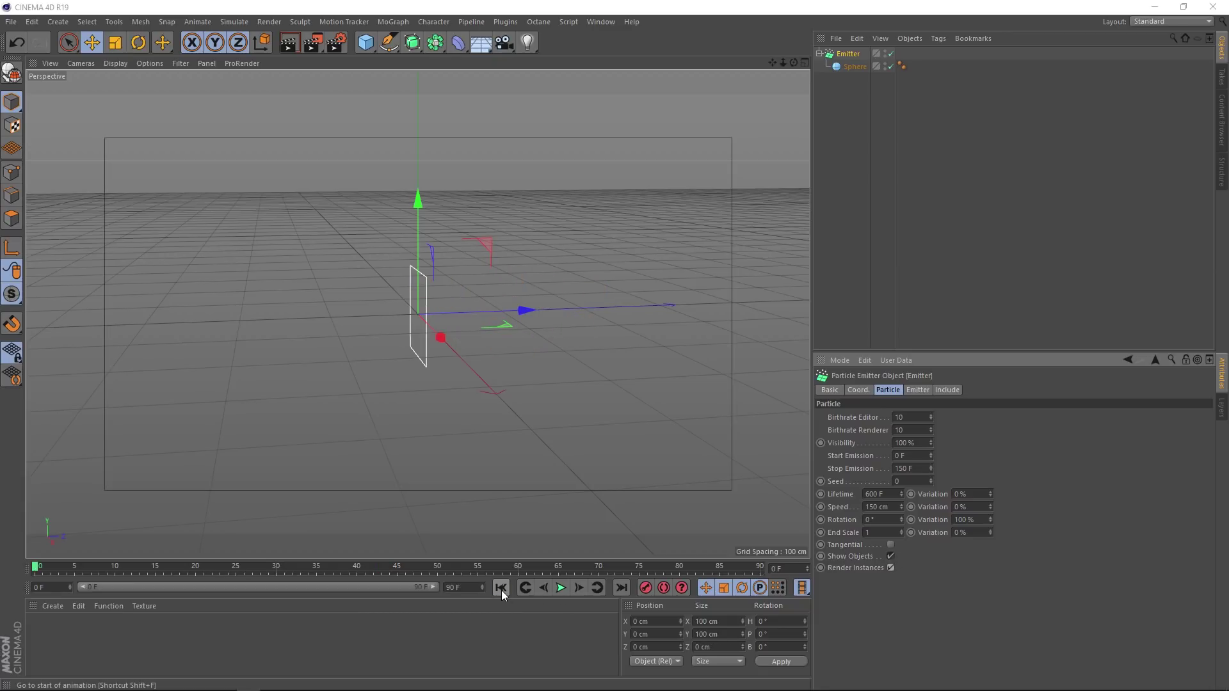
click(561, 588)
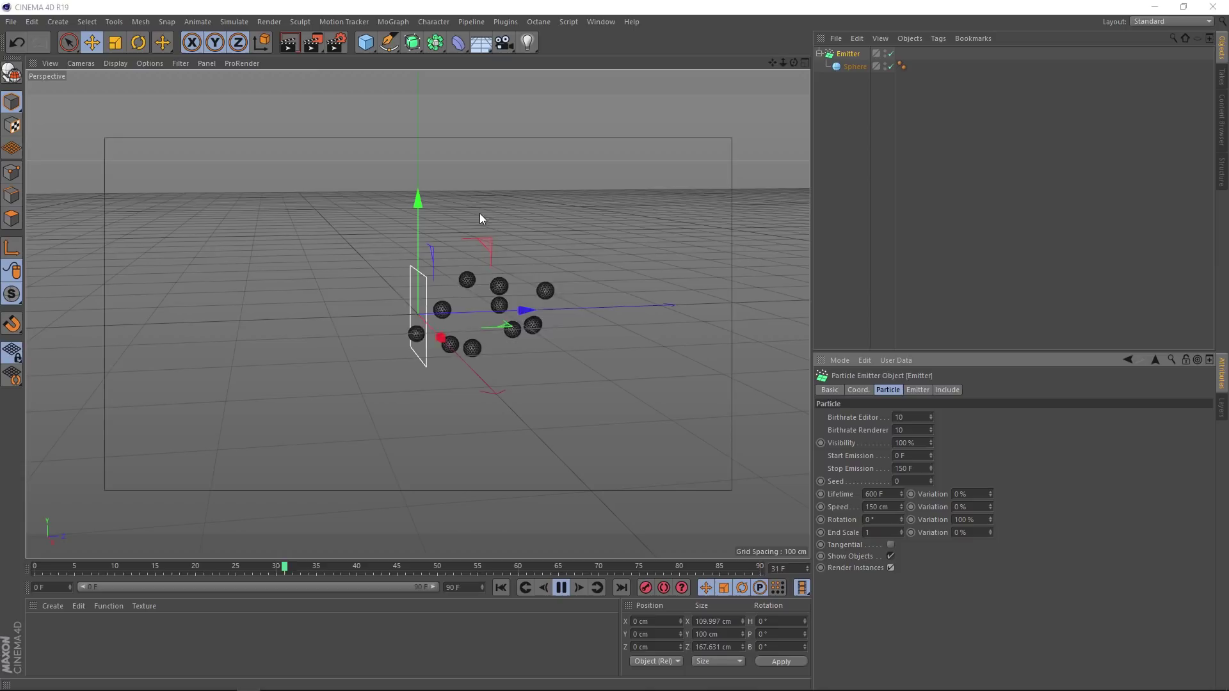
- Set the Emitter's Angle Horizontal to 360° and Angle Vertical to 180°
click(917, 390)
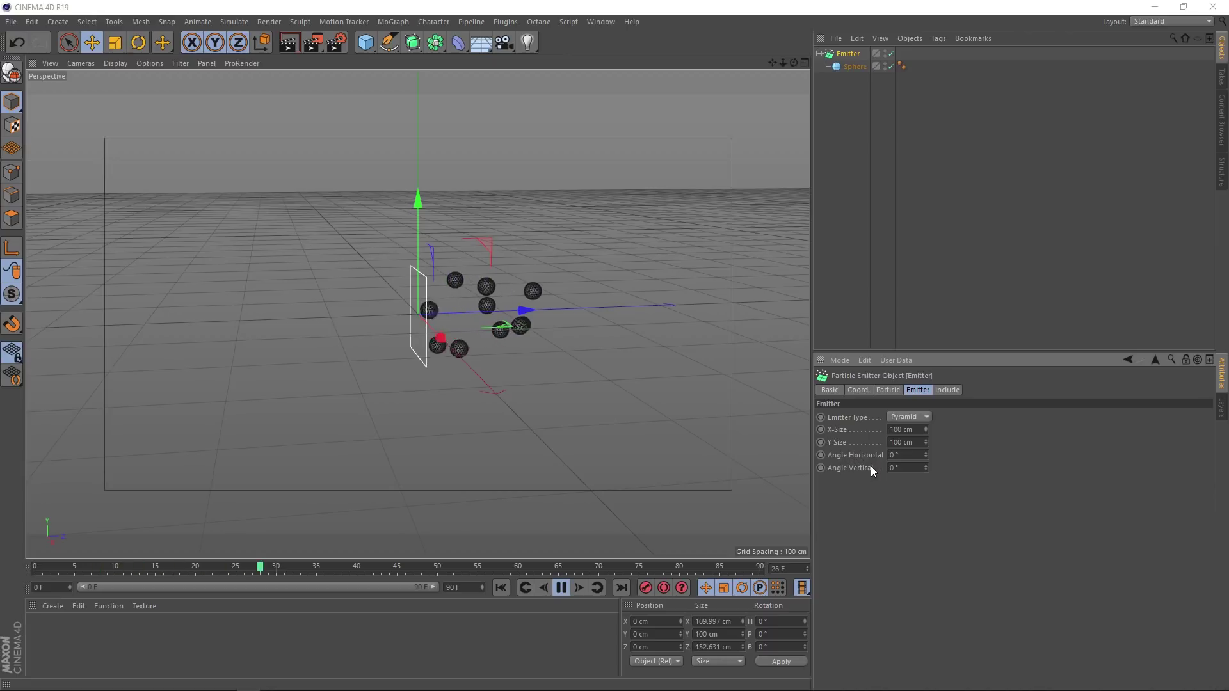
double_click(924, 455)
text(360)
key(Return)
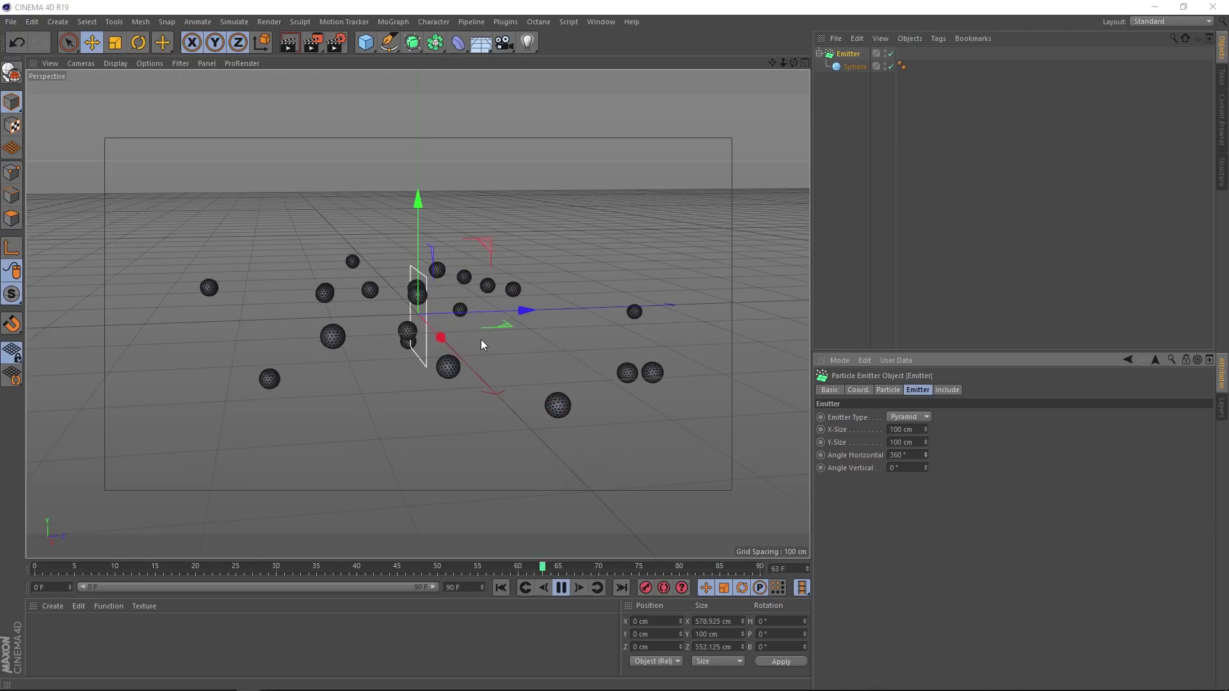
alt+drag(507, 348, 473, 321)
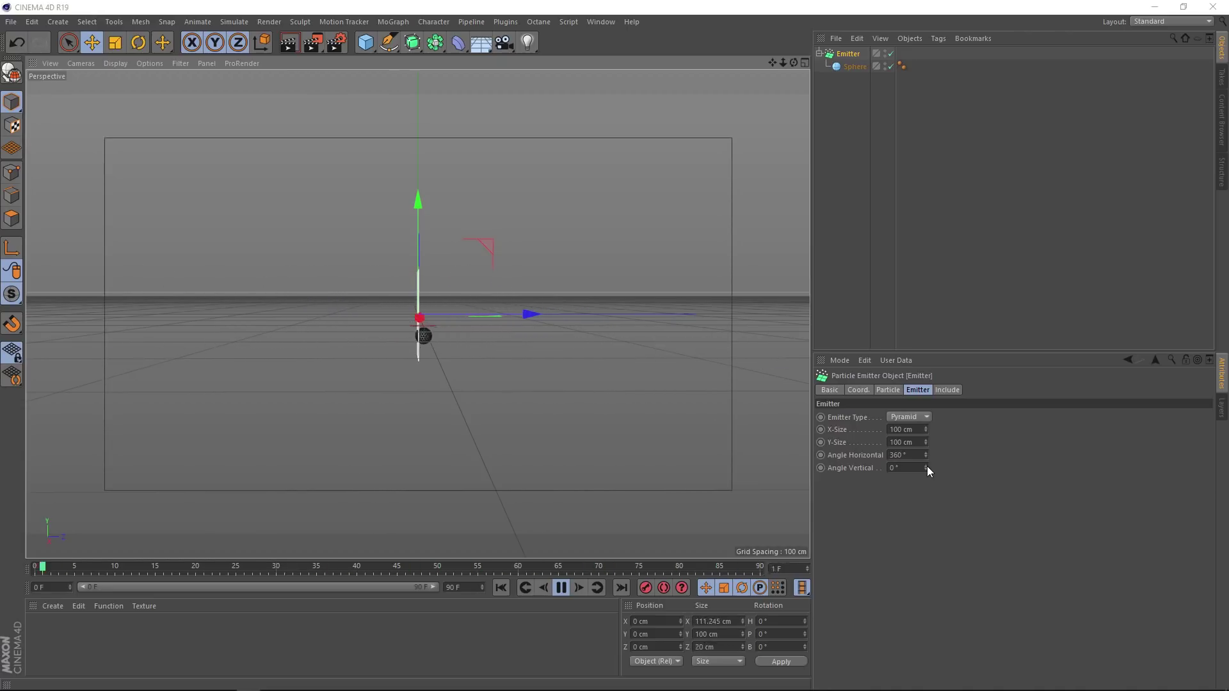
drag(926, 466, 926, 471)
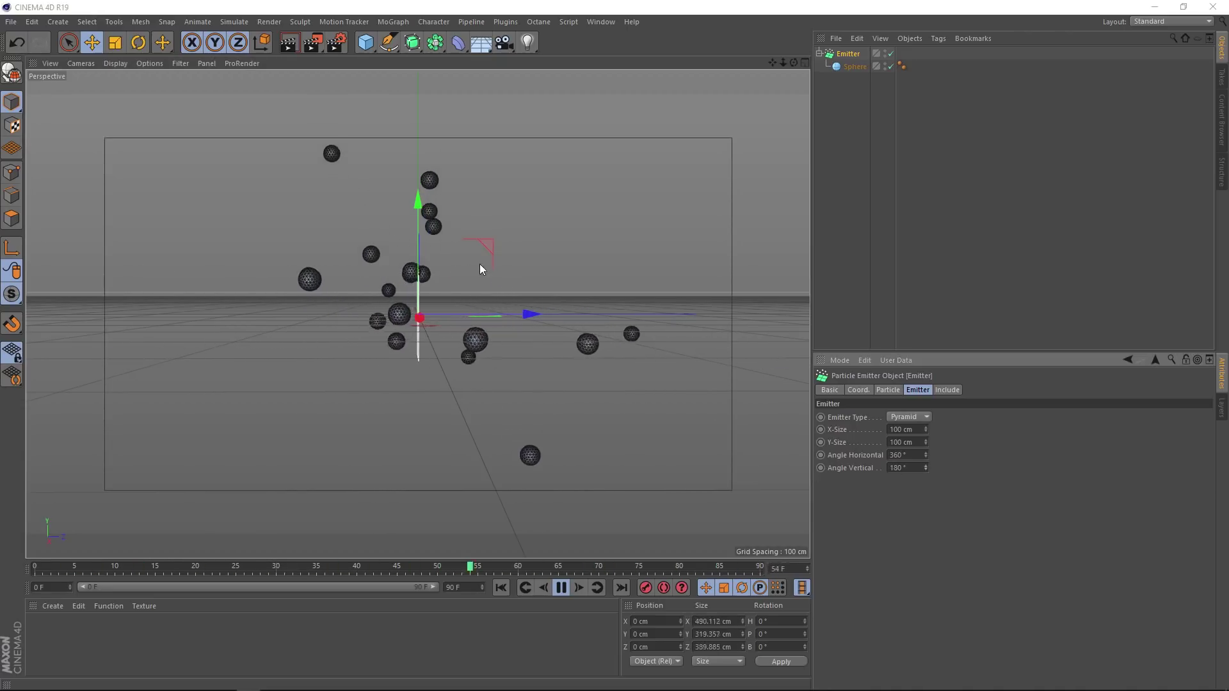
alt+drag(347, 306, 394, 336)
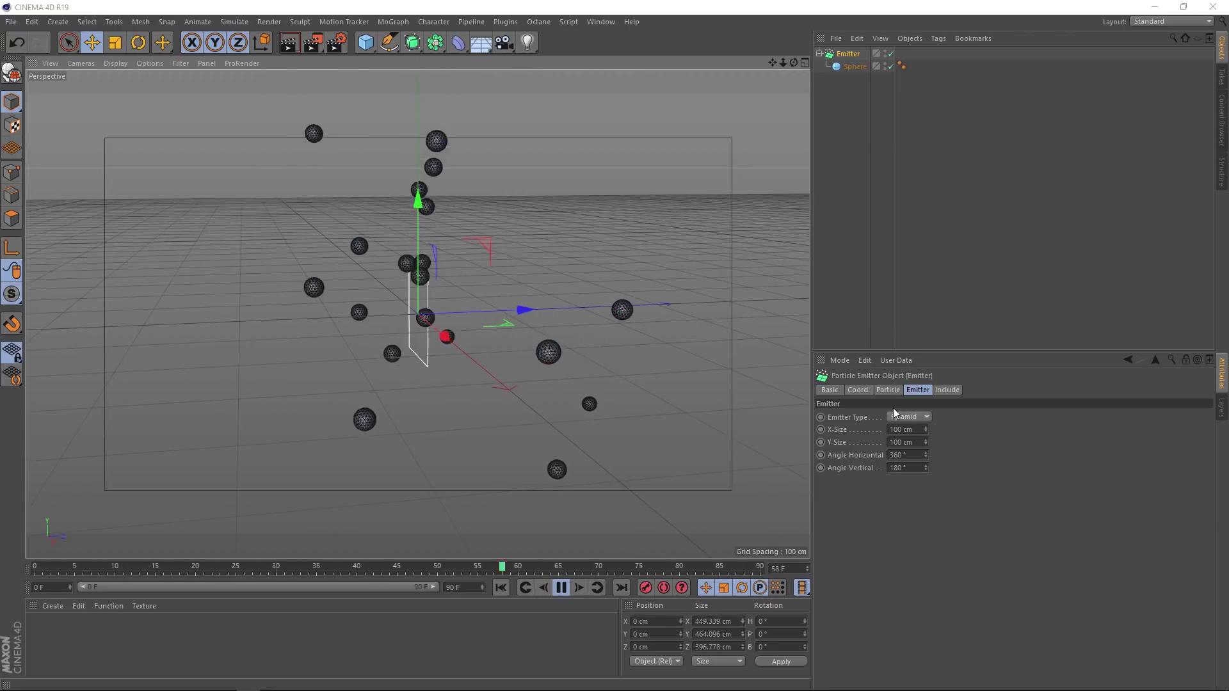
- Set both Birthrate Editor and Birthrate Renderer to 100
click(887, 390)
text(100)
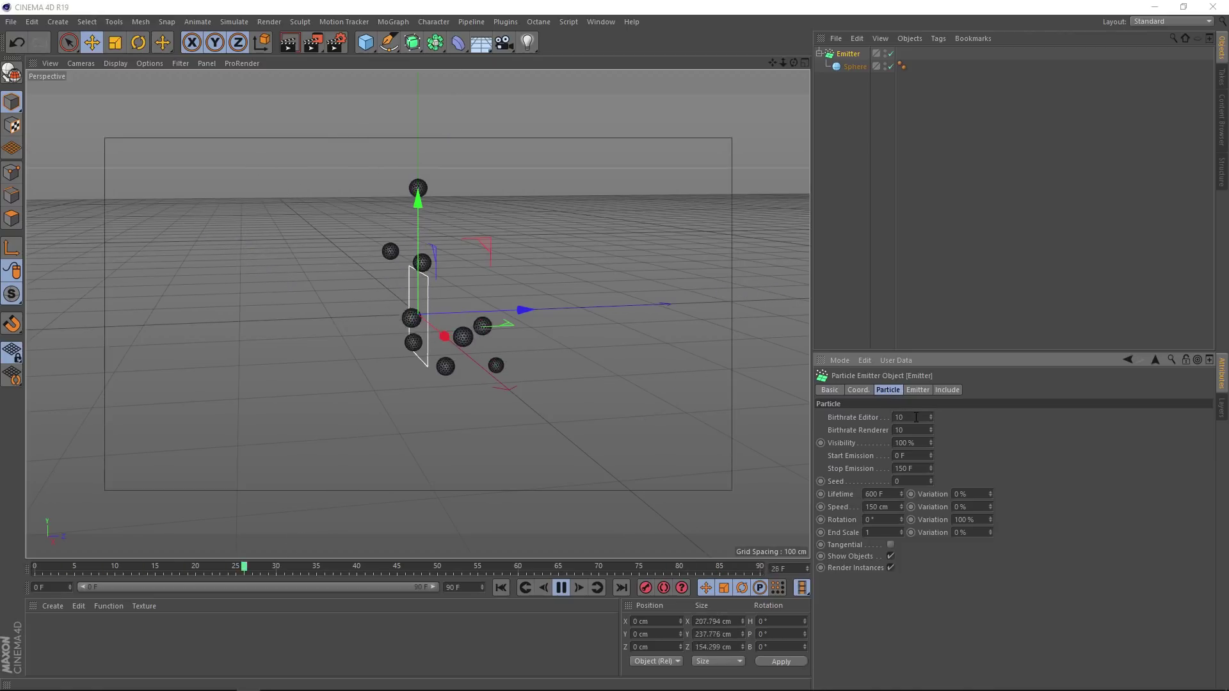
click(916, 430)
text(0)
key(Return)
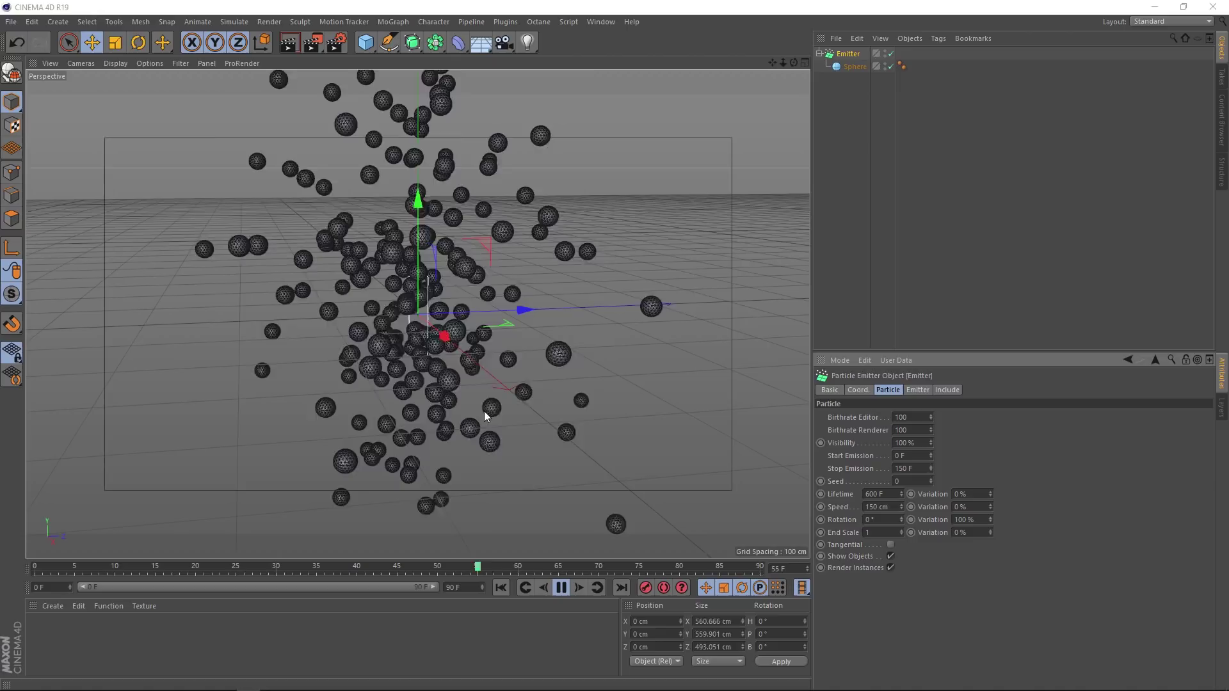
- Add a Rigid Body dynamics tag to the Emitter and test the playback
click(561, 588)
click(500, 588)
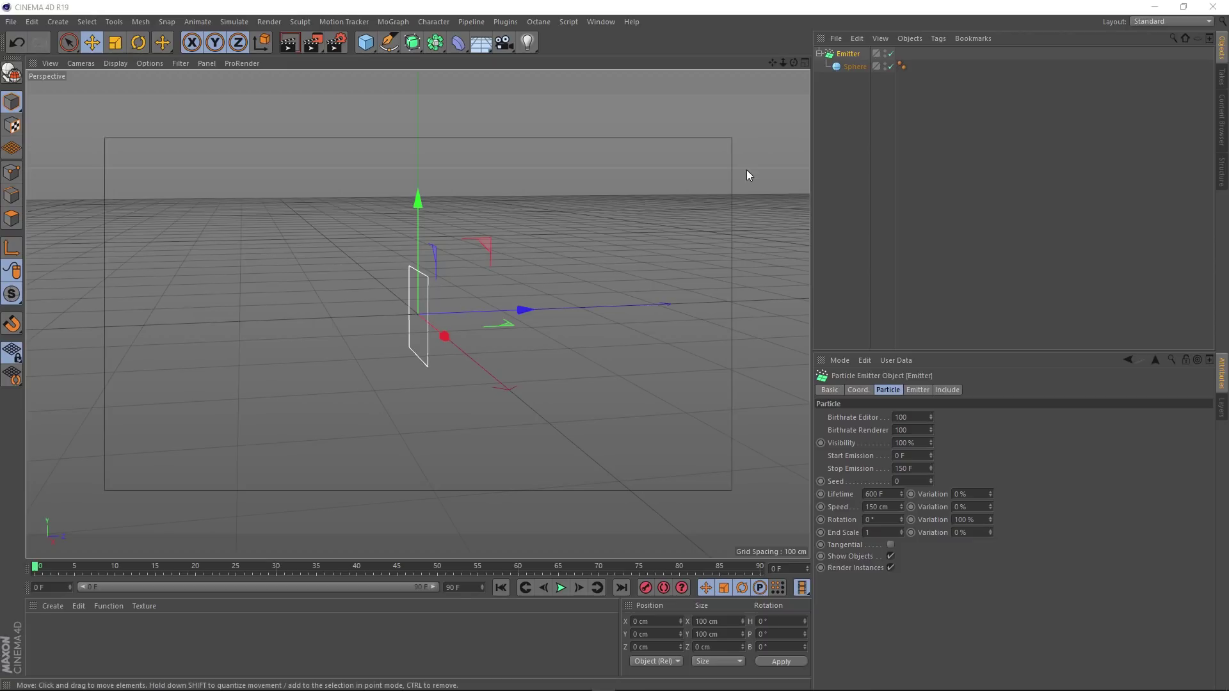
click(937, 39)
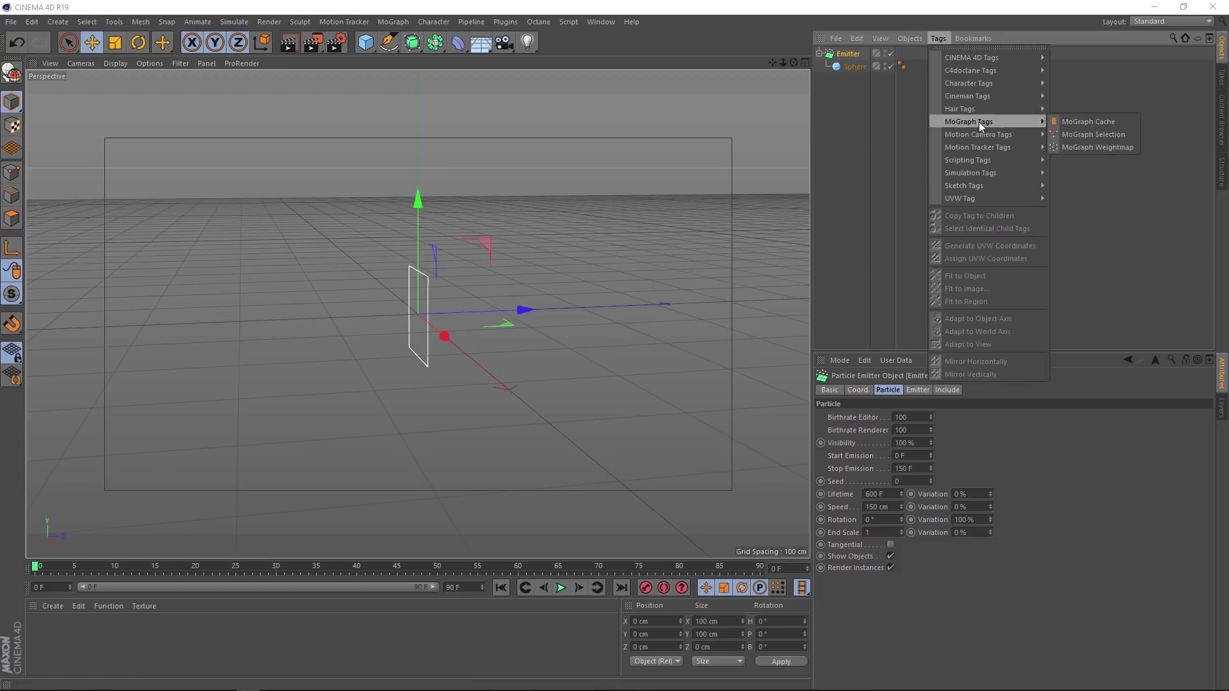
mouse_move(979, 170)
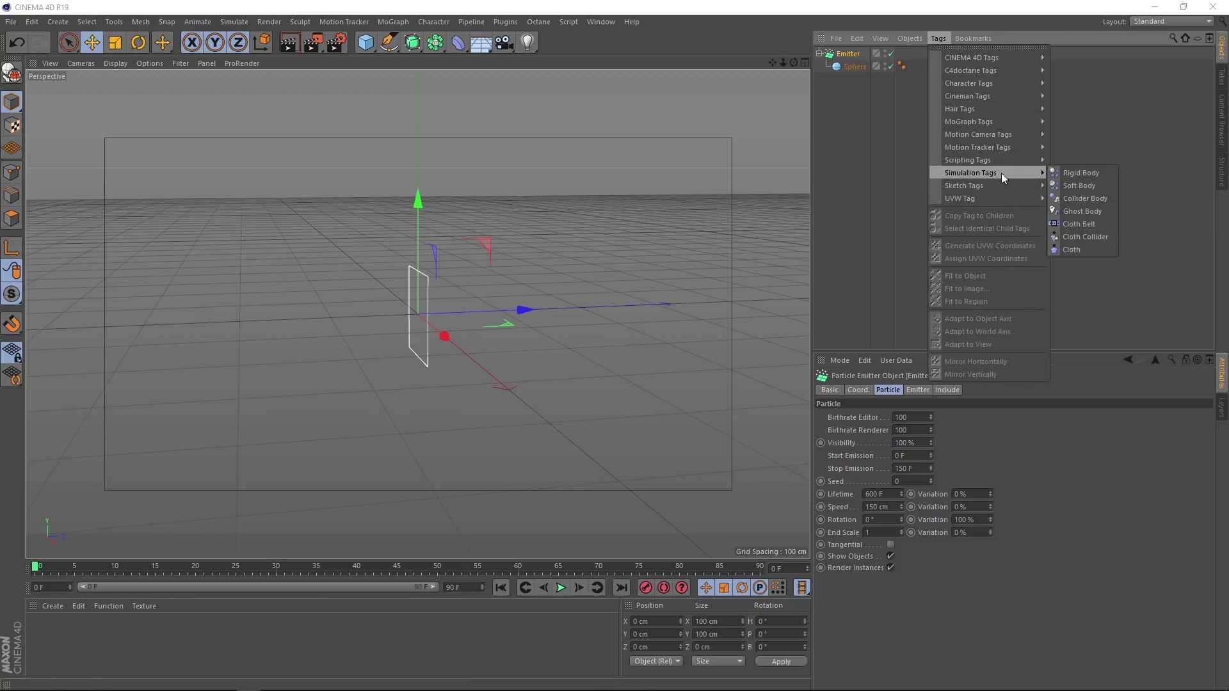
click(1086, 175)
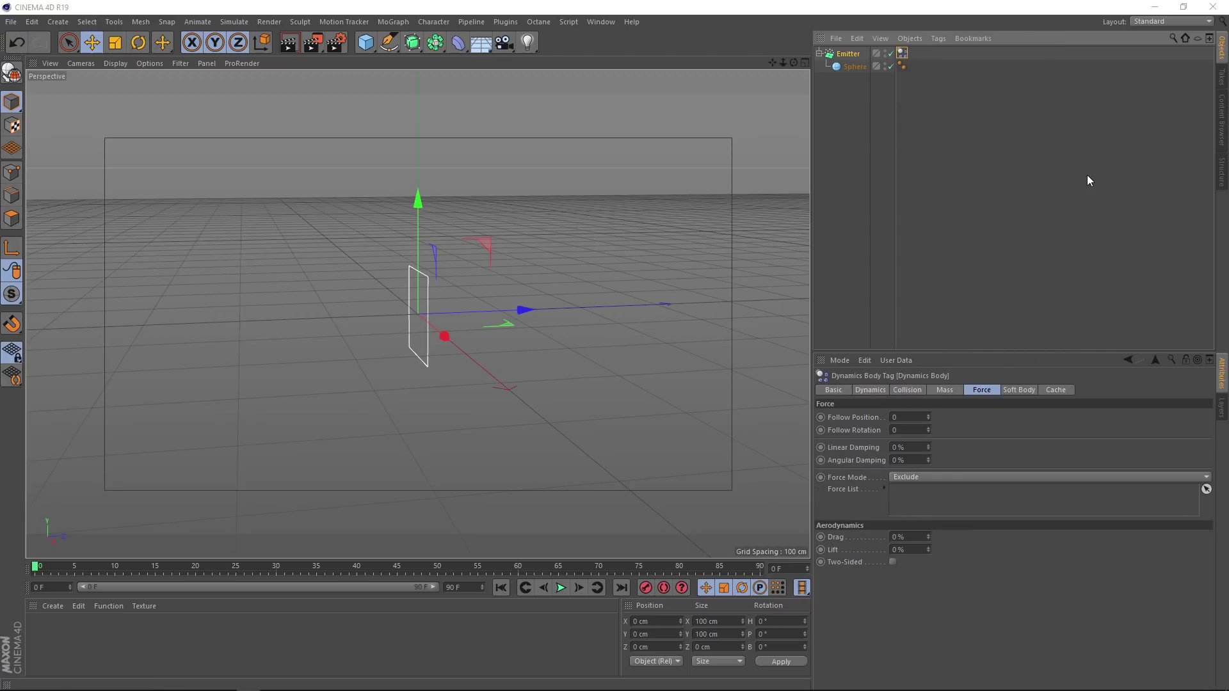
click(560, 587)
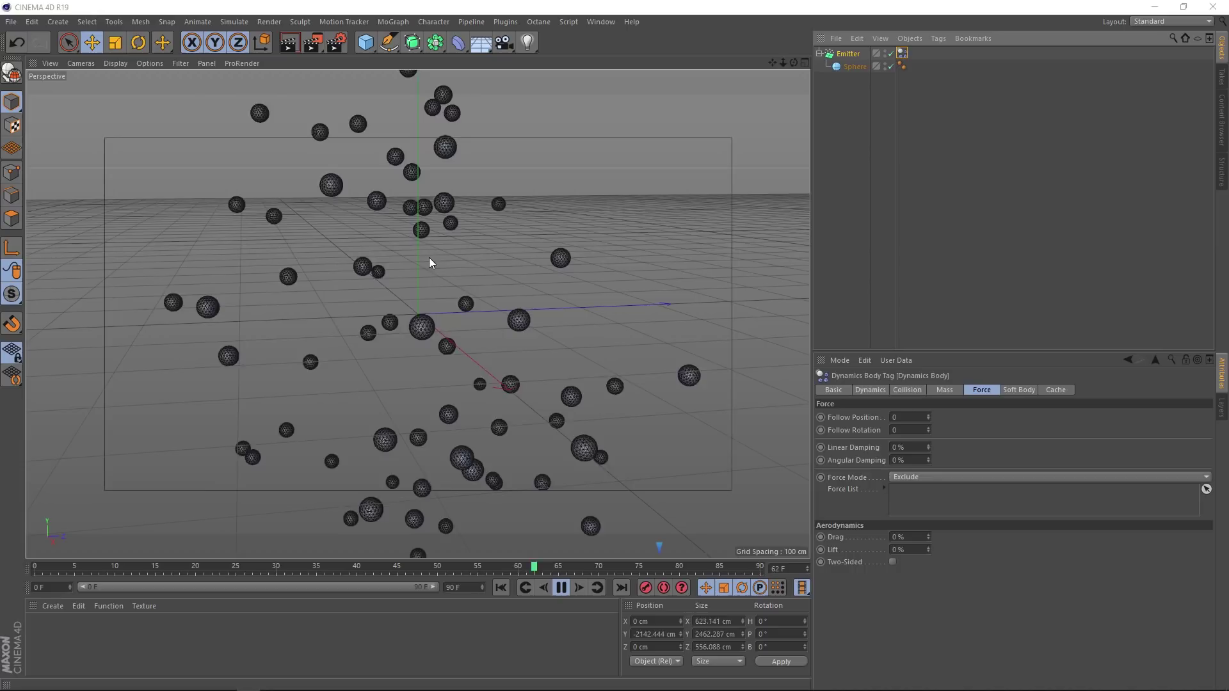
click(561, 588)
click(502, 587)
- Move the Dynamics Body tag onto the Sphere, replay, and return to the start
drag(902, 53, 915, 68)
click(560, 588)
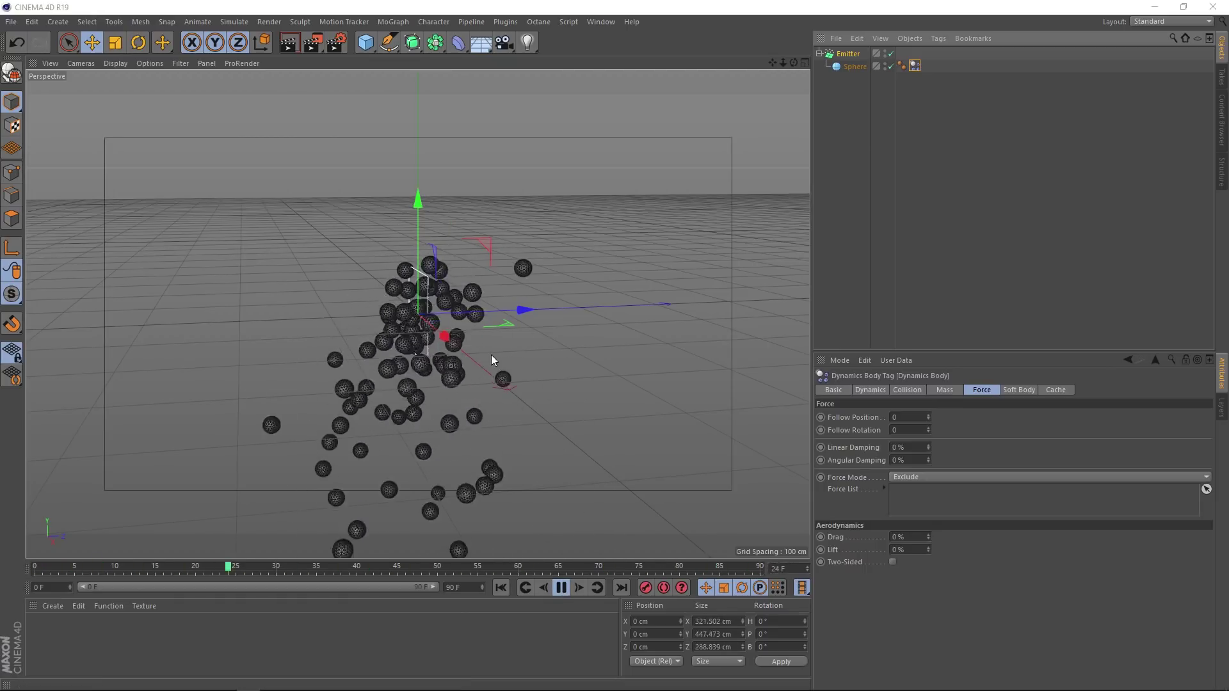
click(560, 588)
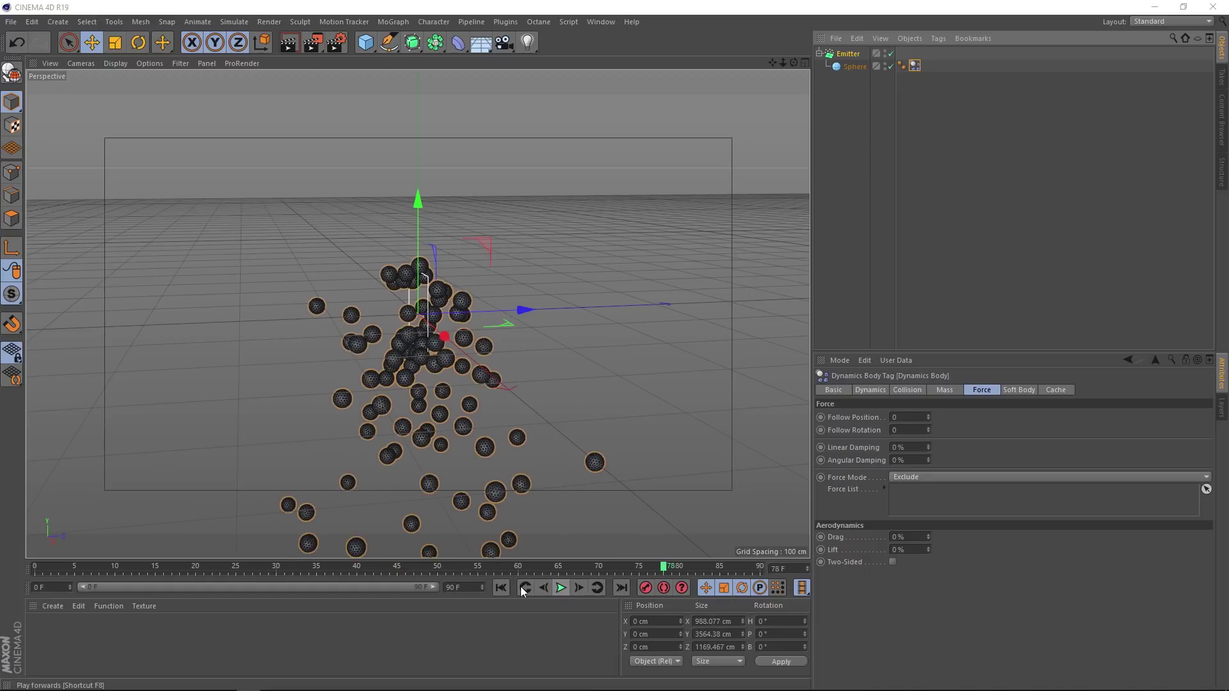
click(501, 587)
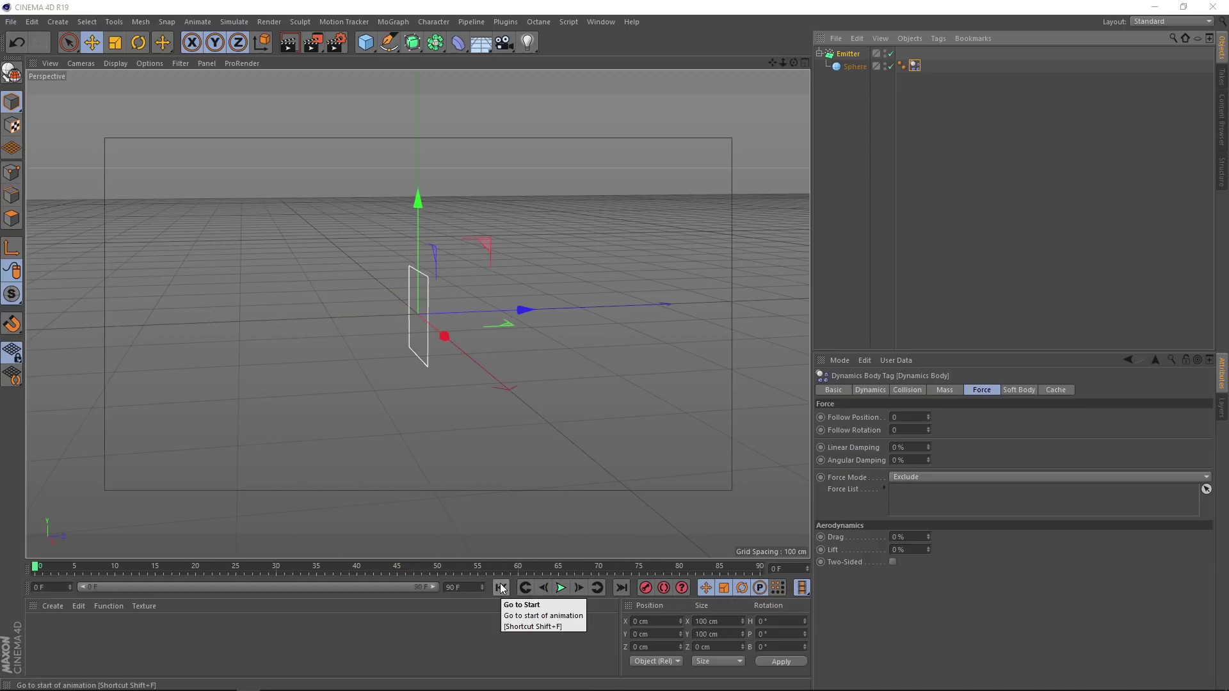
- Add a MoGraph Cloner and make the Sphere its child
click(392, 22)
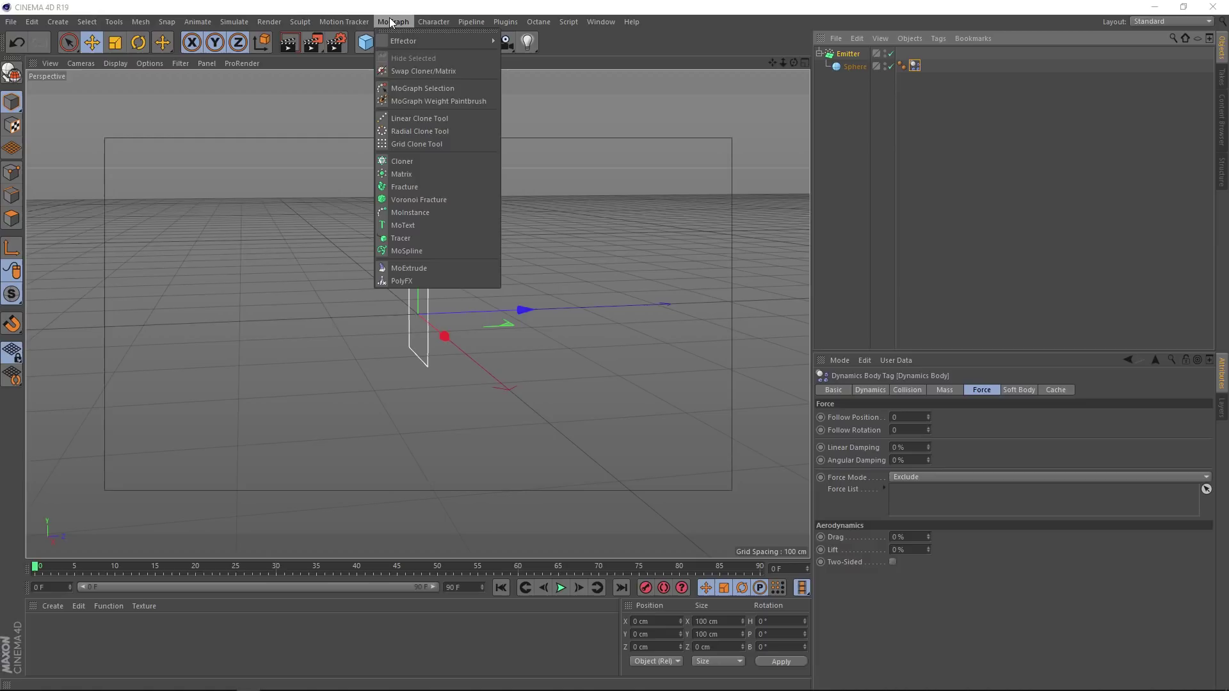
click(421, 162)
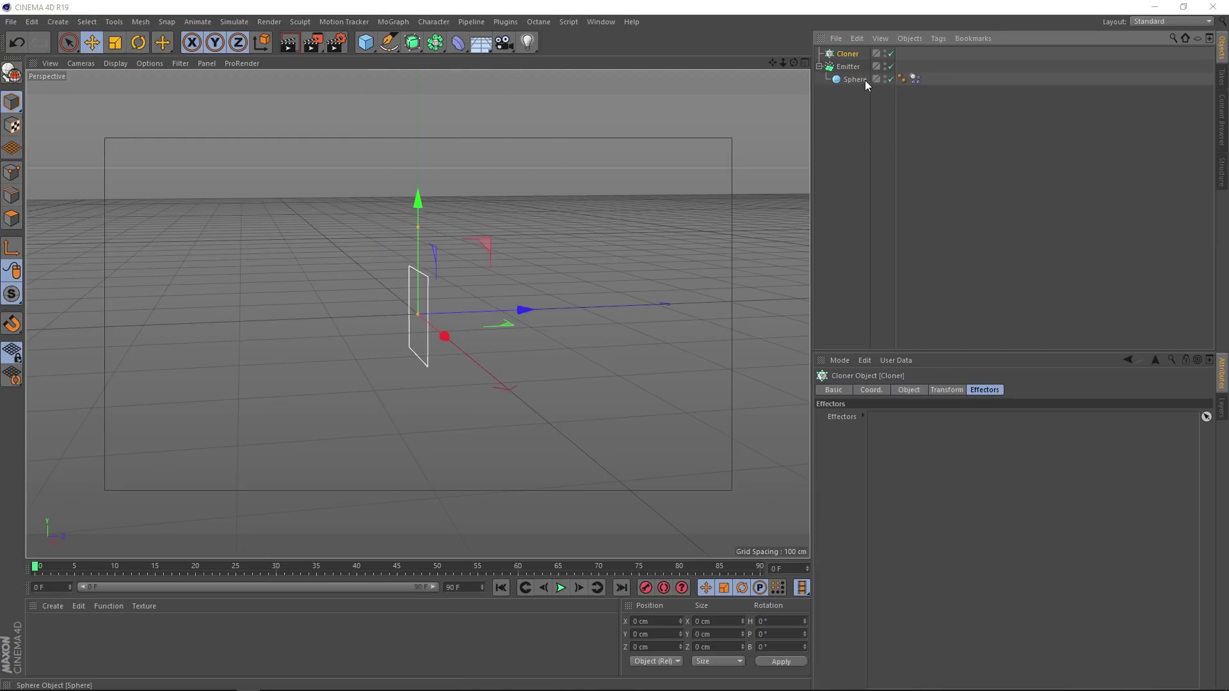
drag(855, 79, 844, 54)
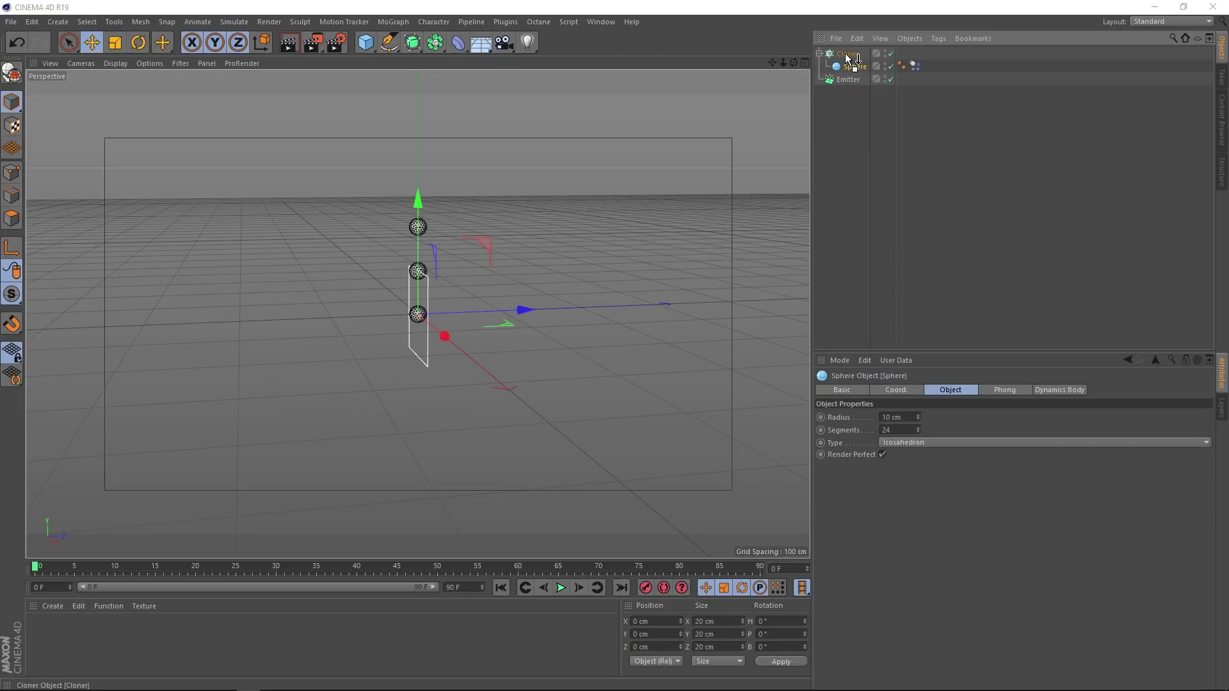
click(844, 54)
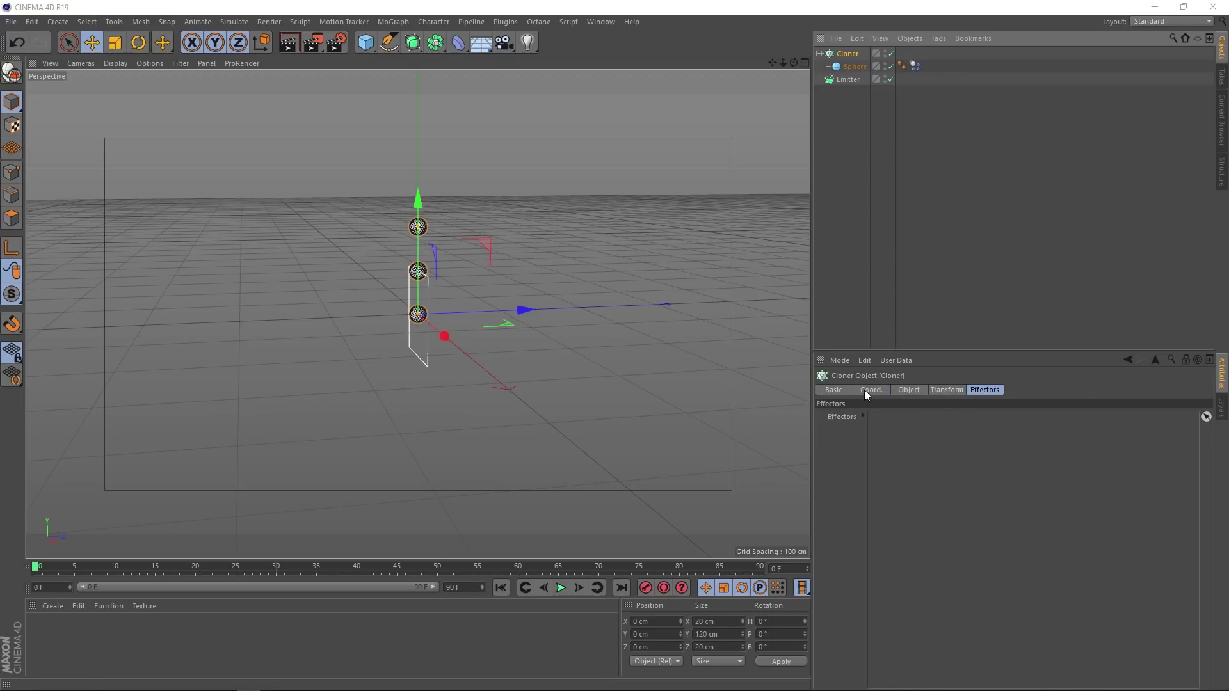
- Set the Cloner to Object mode using Emitter, and move the Dynamics Body tag onto it
click(905, 388)
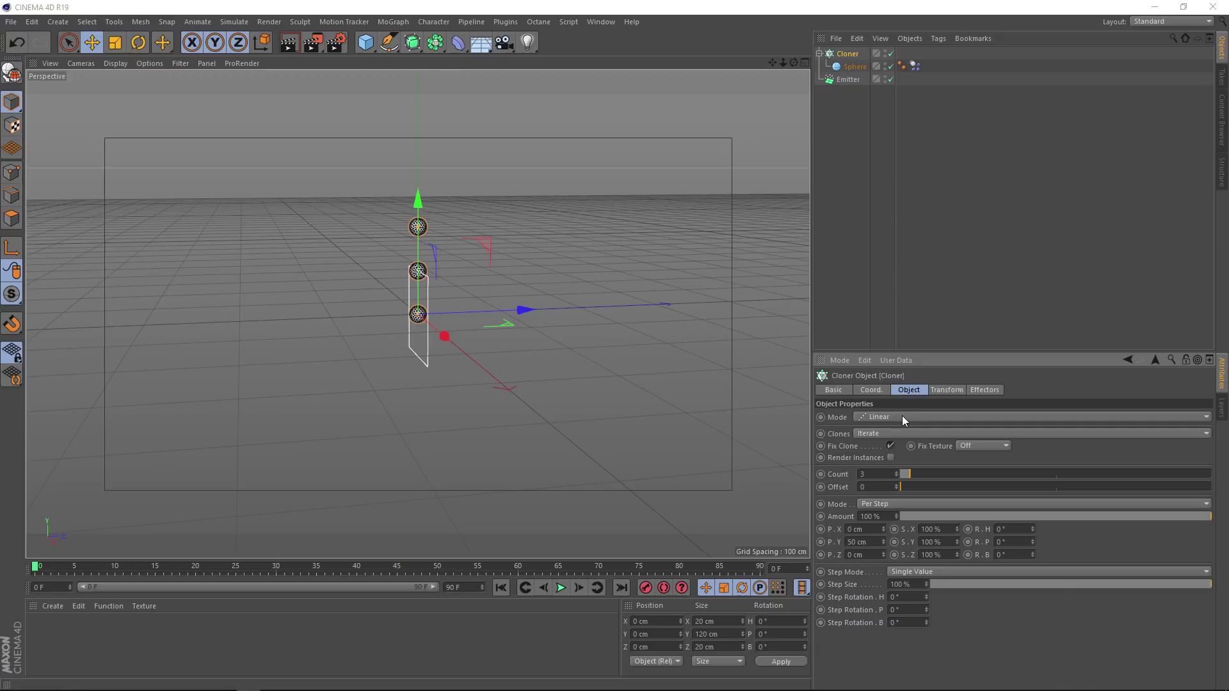
click(902, 417)
click(900, 426)
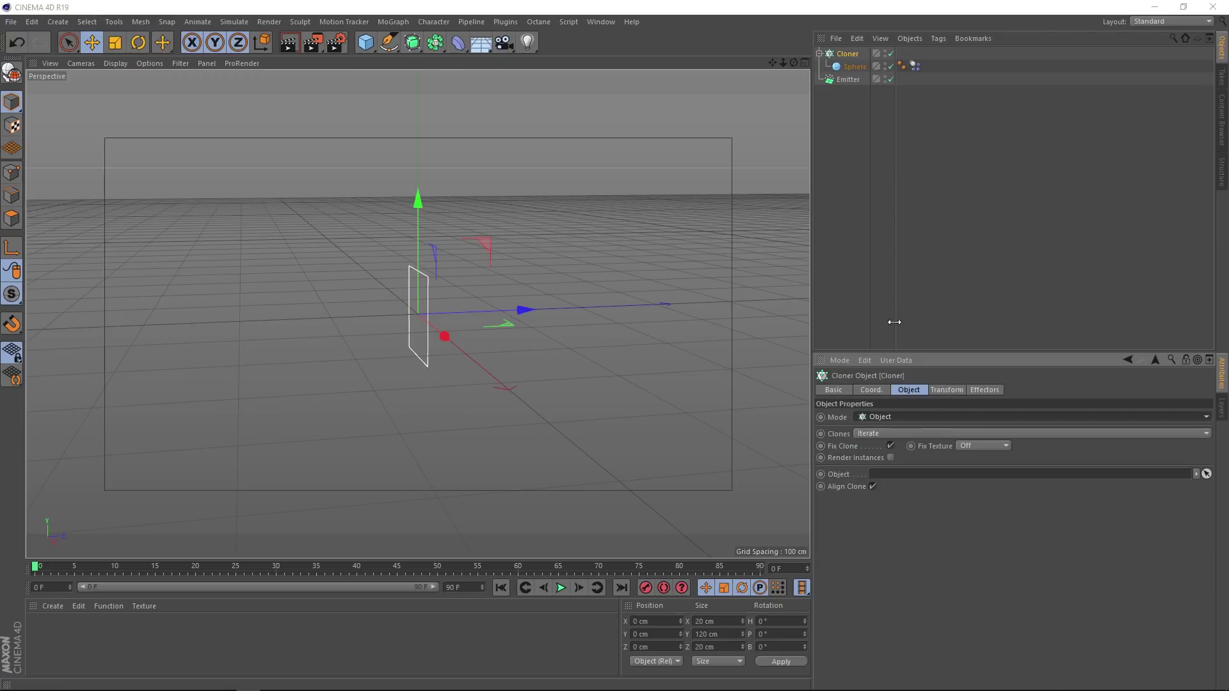
drag(839, 79, 842, 113)
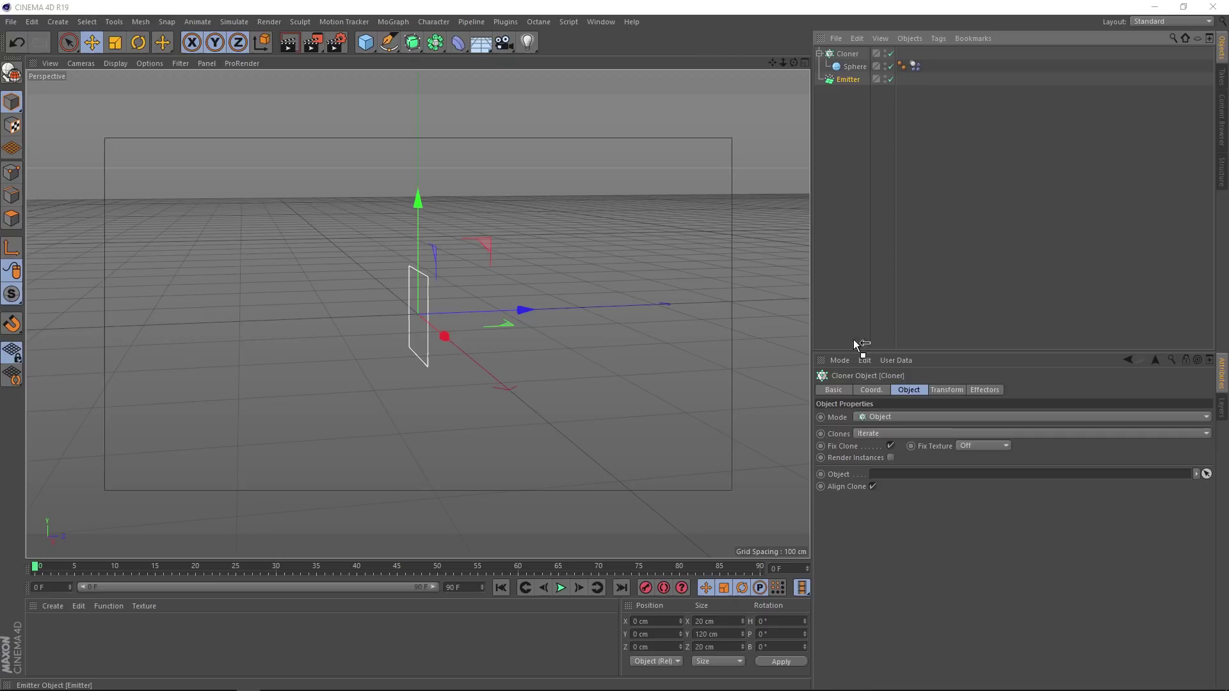
drag(853, 340, 878, 475)
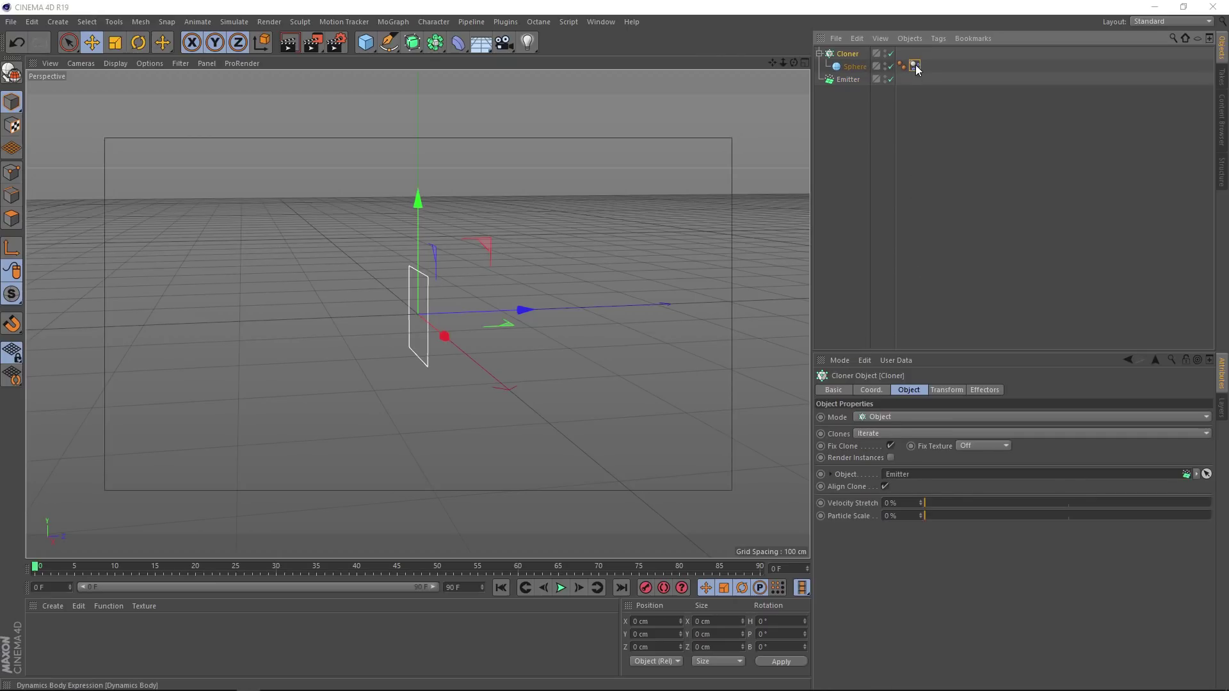
drag(906, 59, 902, 54)
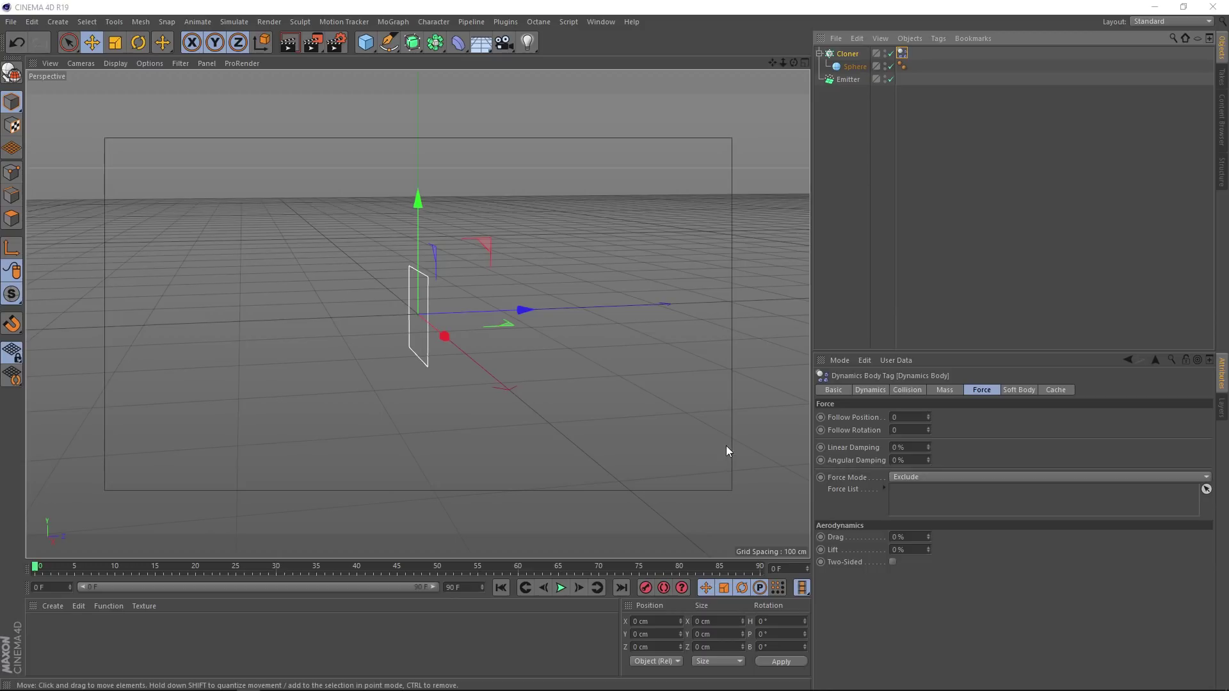
- Set the Cloner's Dynamics Body Individual Elements to Top Level and replay the simulation
click(559, 588)
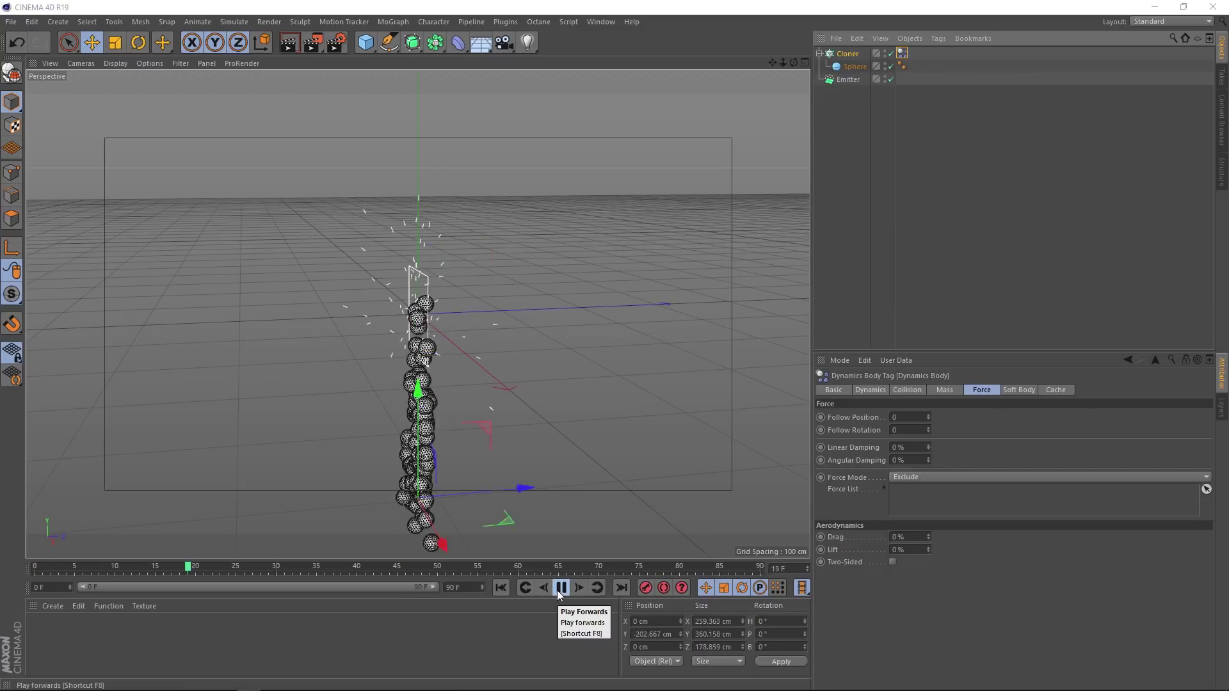
click(559, 588)
click(500, 587)
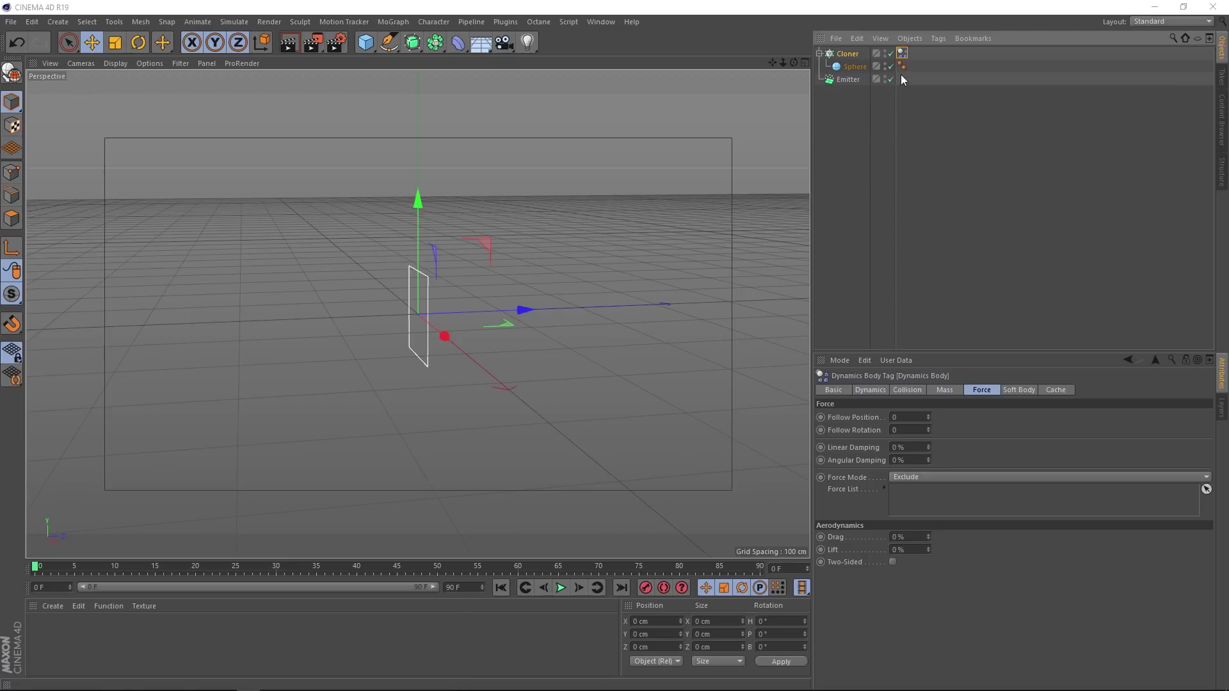
click(906, 390)
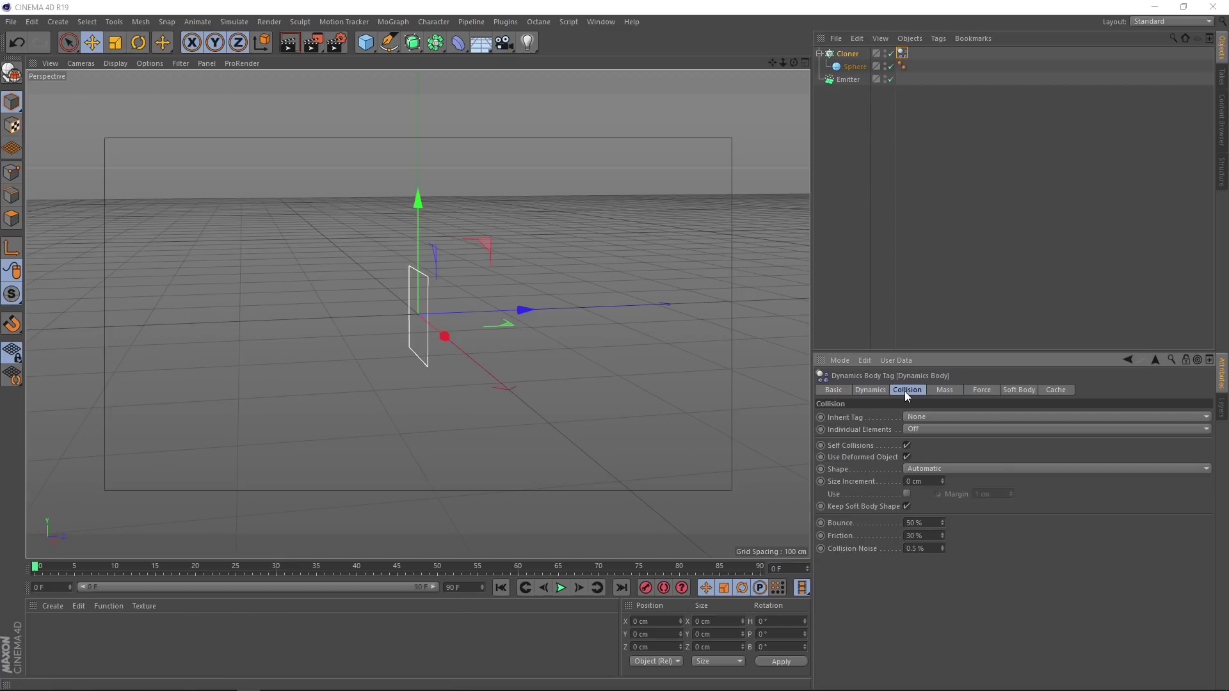
click(912, 428)
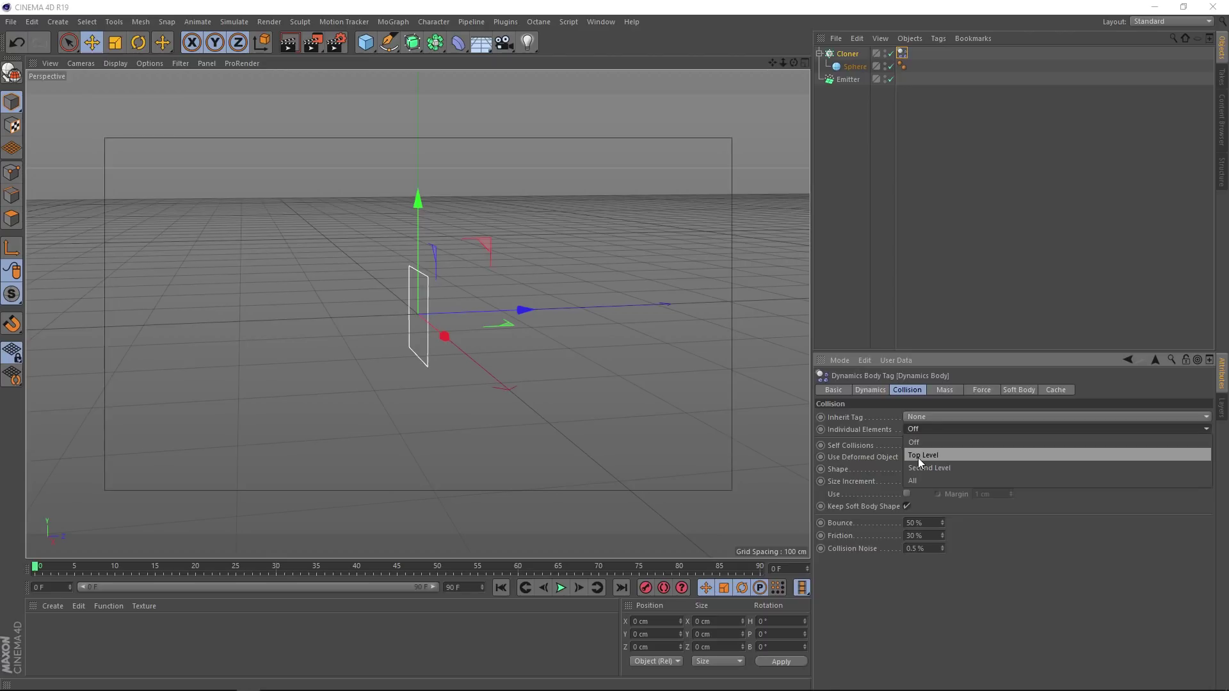
click(918, 458)
click(561, 587)
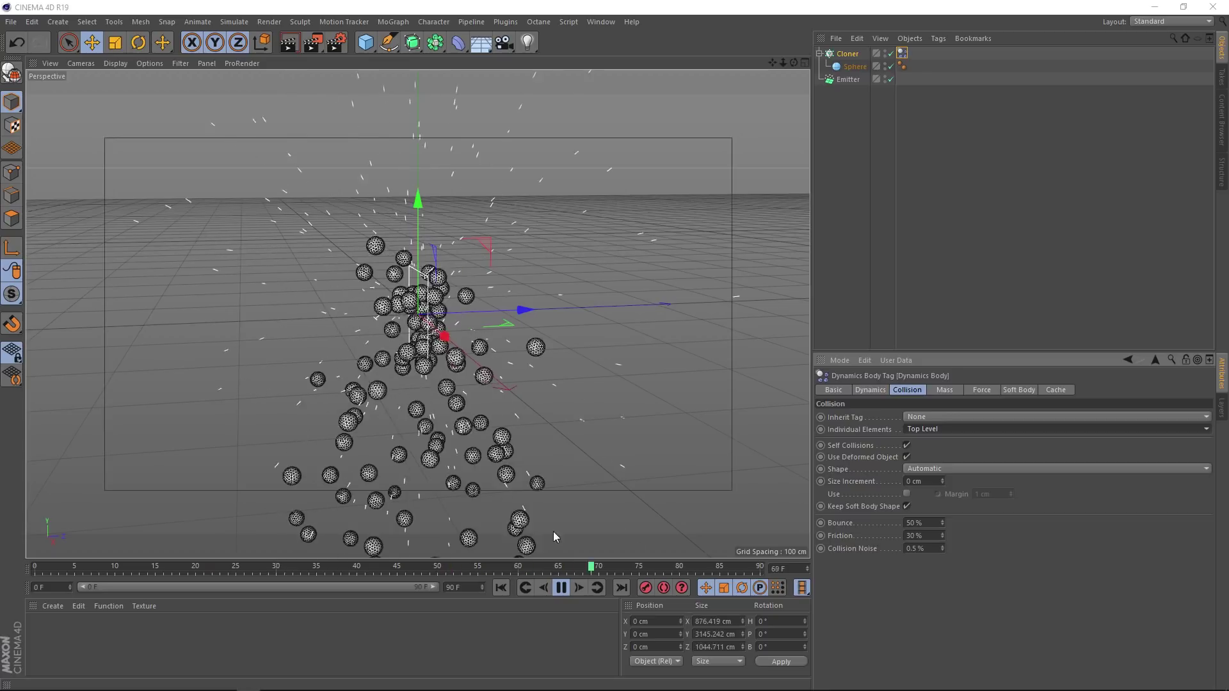
click(561, 588)
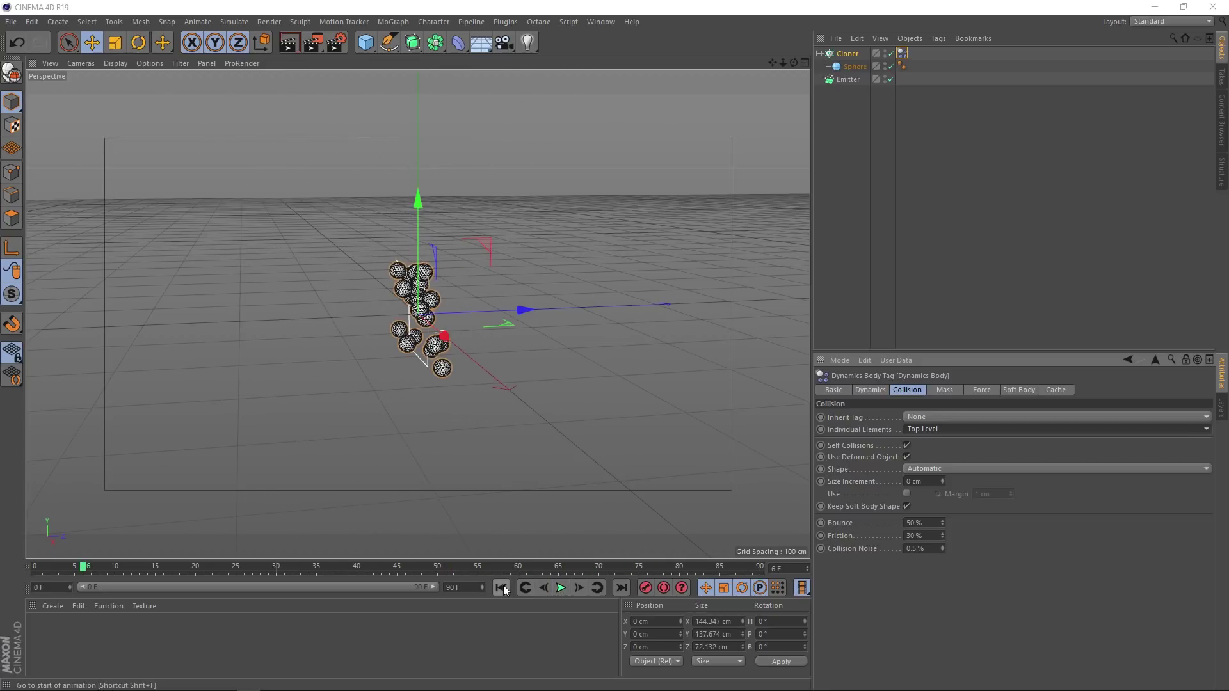
click(501, 587)
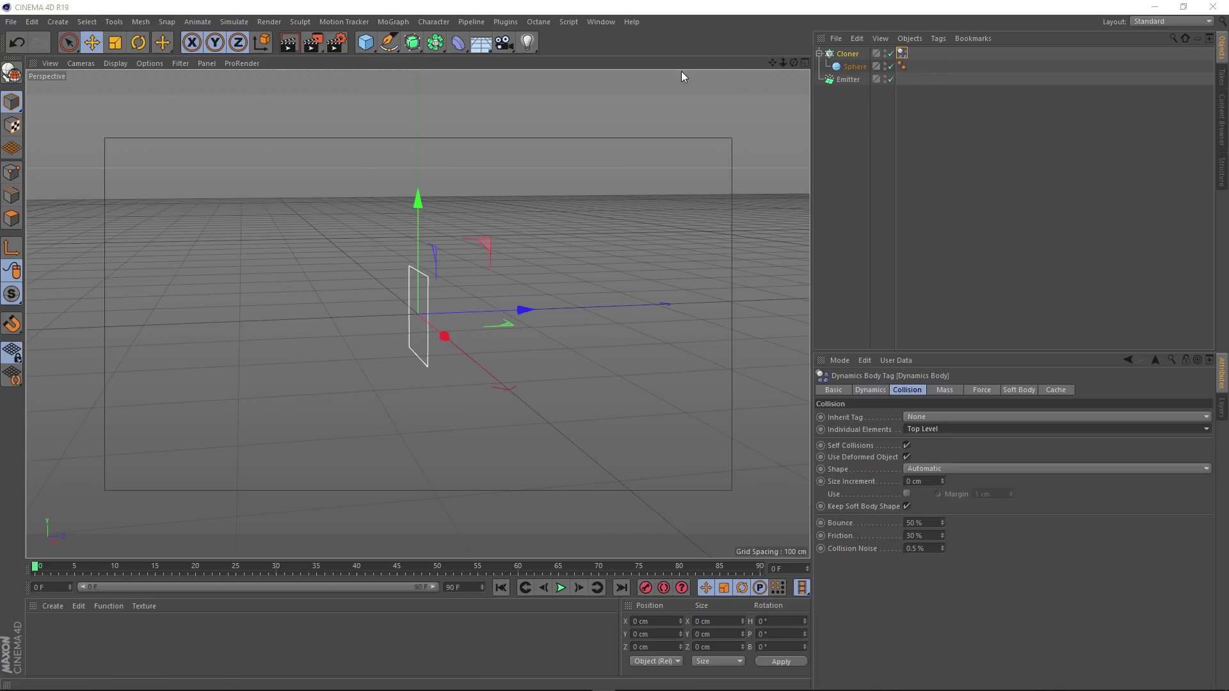
- Add a Random effector with Position off and uniform Scale enabled
click(393, 22)
mouse_move(413, 40)
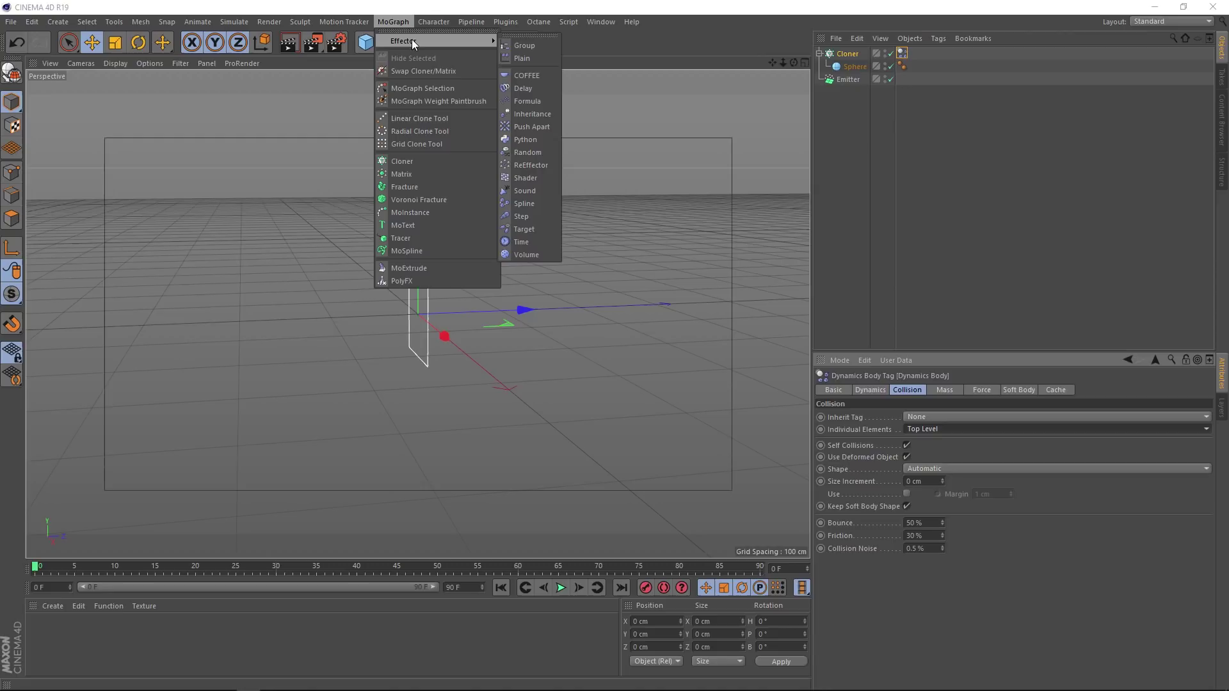
click(531, 155)
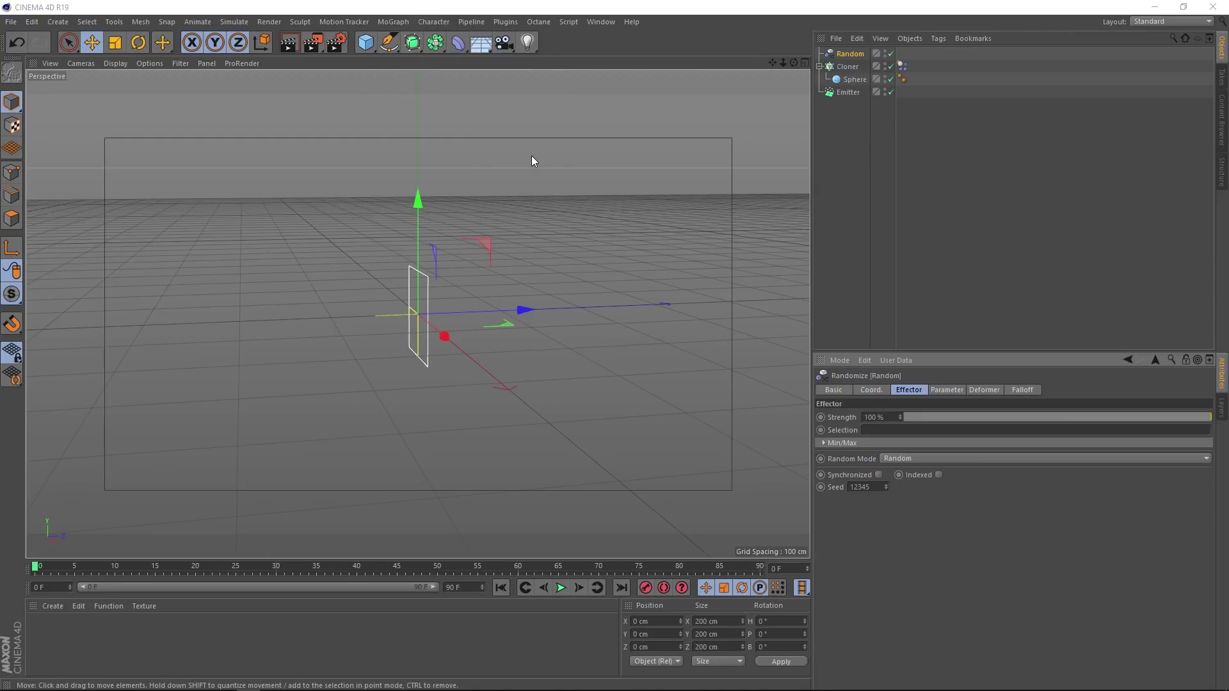
click(953, 392)
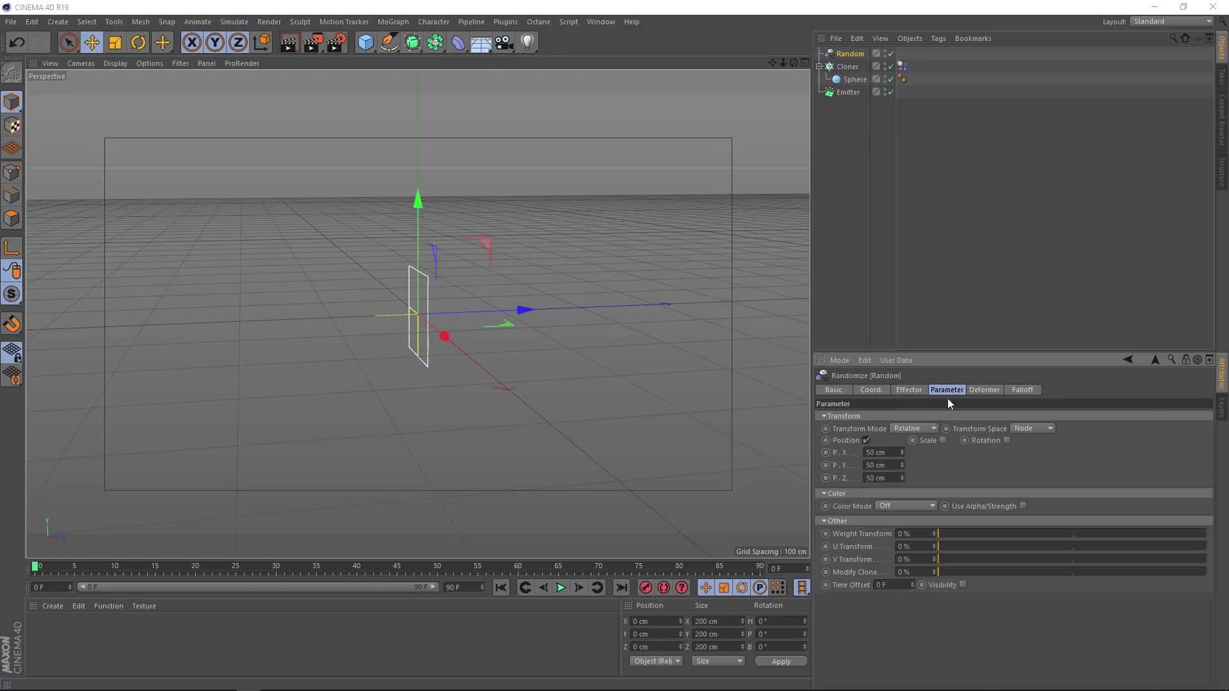
click(866, 440)
click(917, 440)
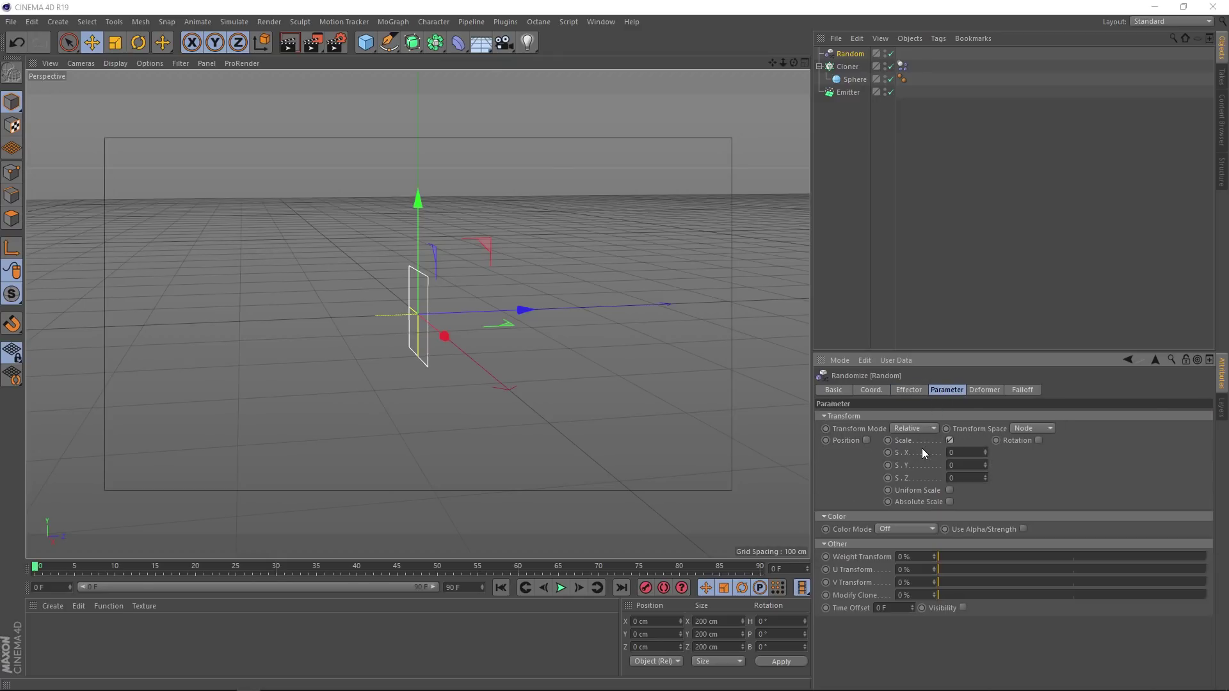
click(949, 490)
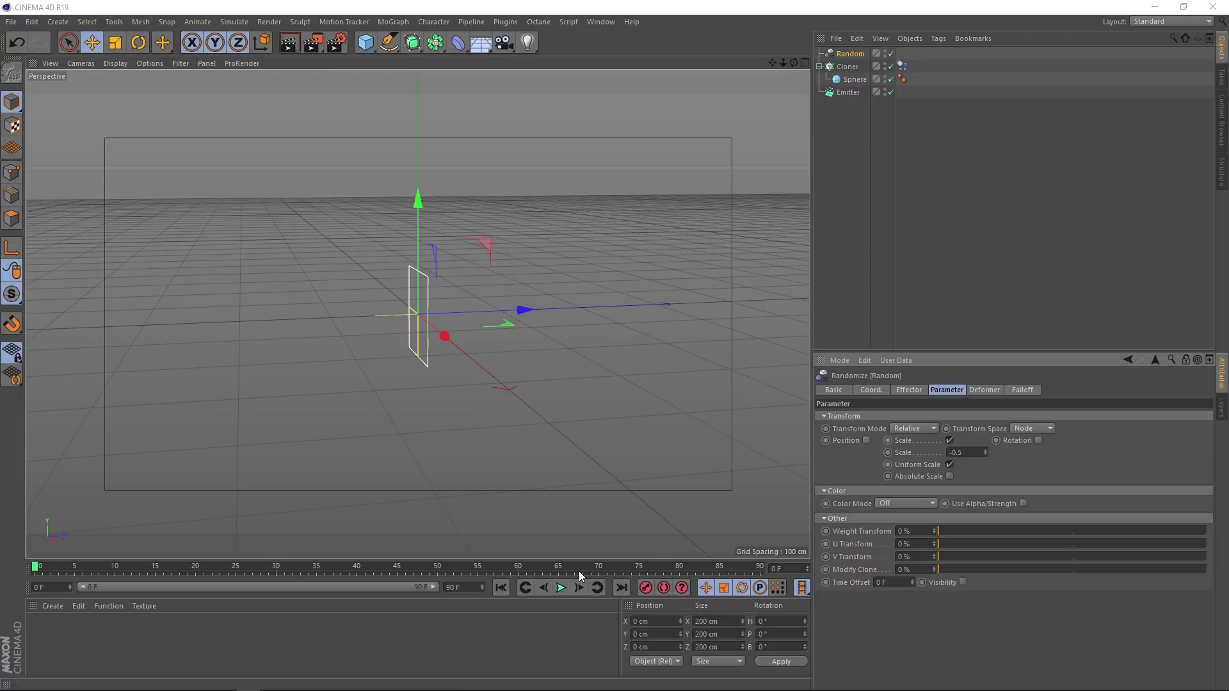
- Play the simulation to preview the randomly sized spheres, then rewind
click(560, 587)
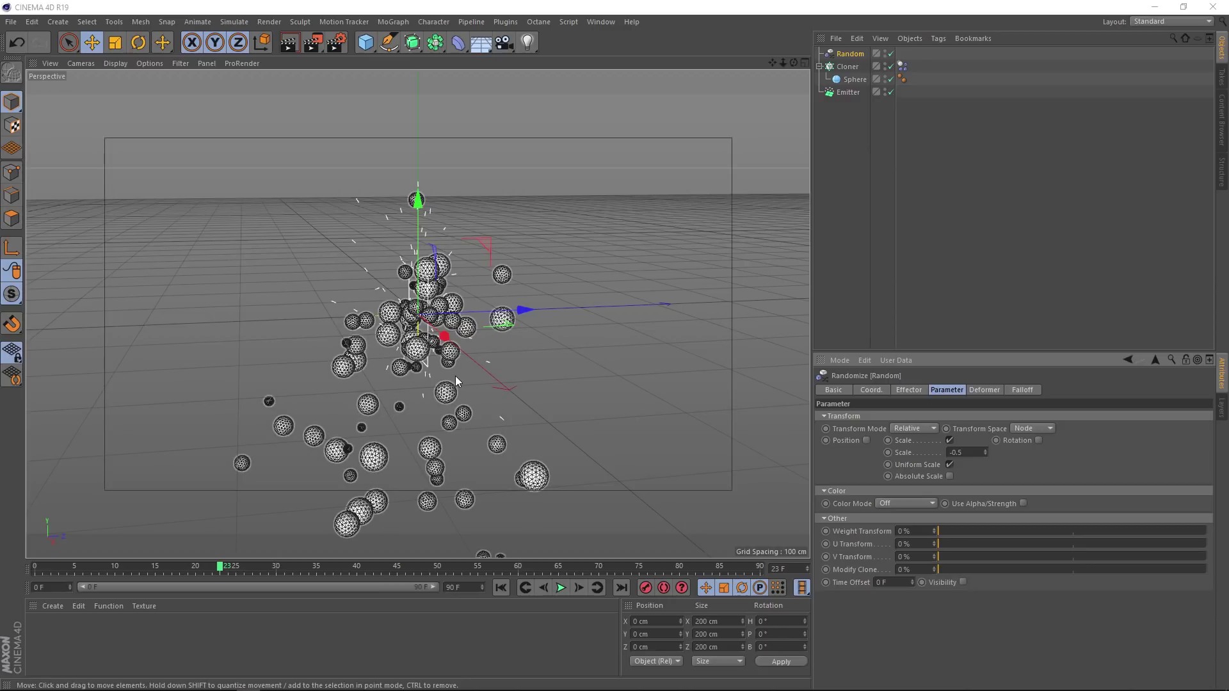
click(561, 587)
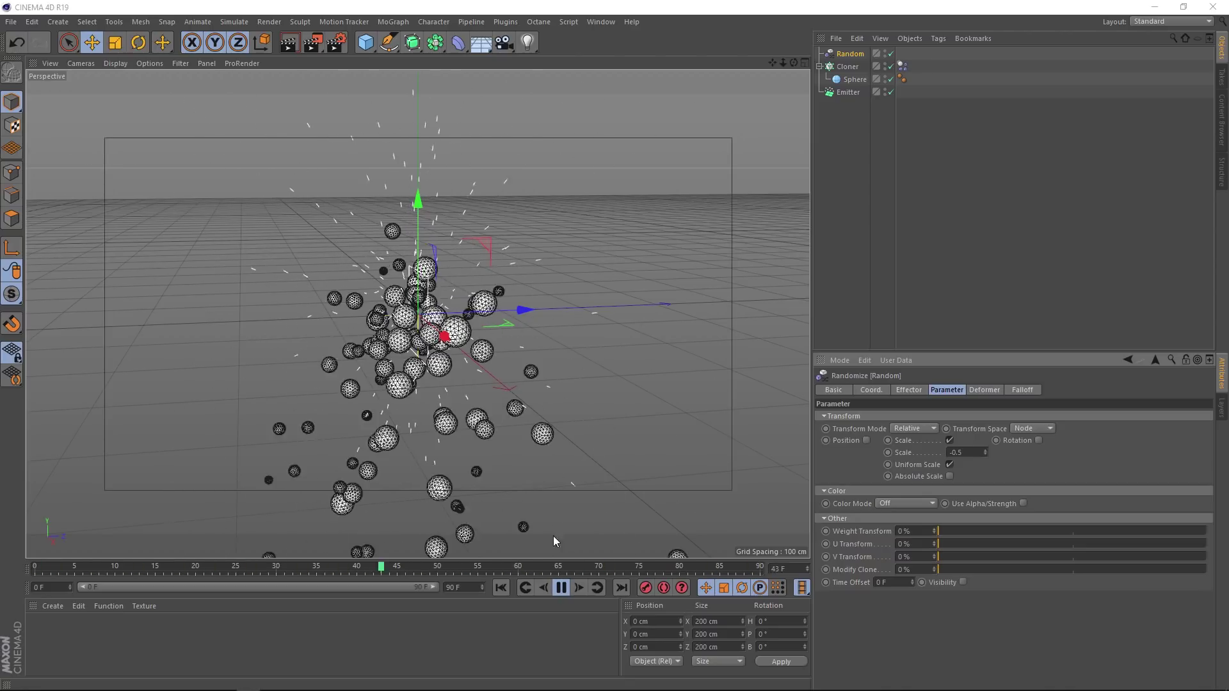
click(561, 588)
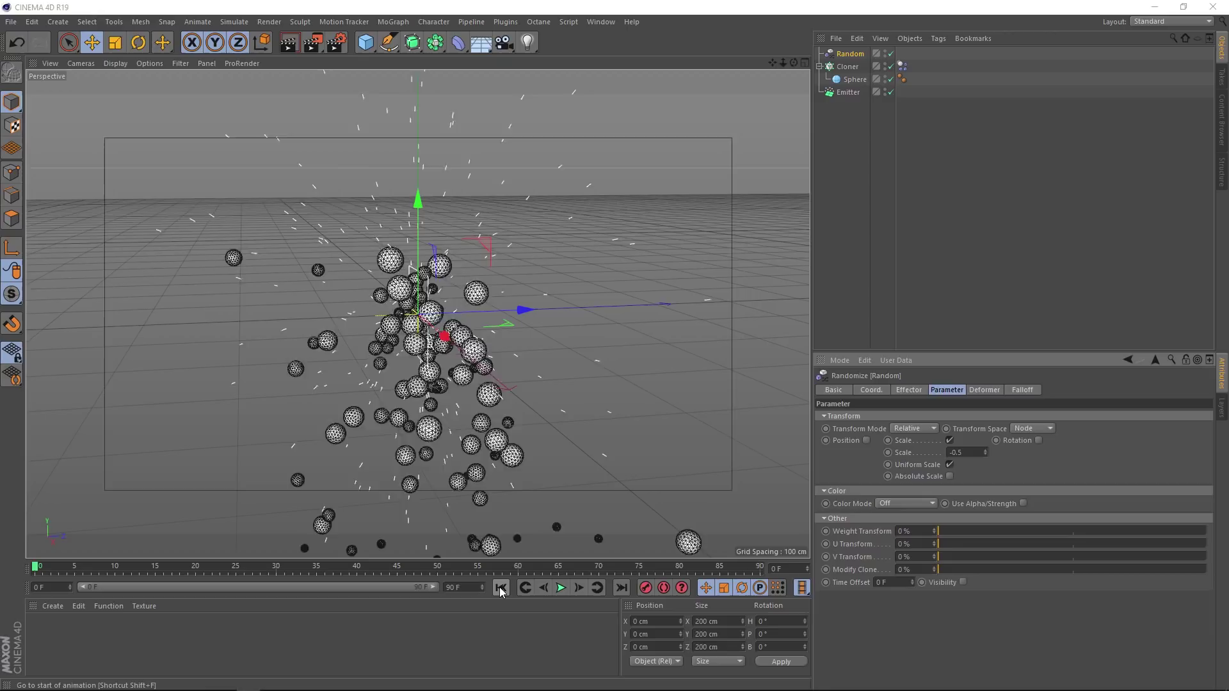
click(501, 588)
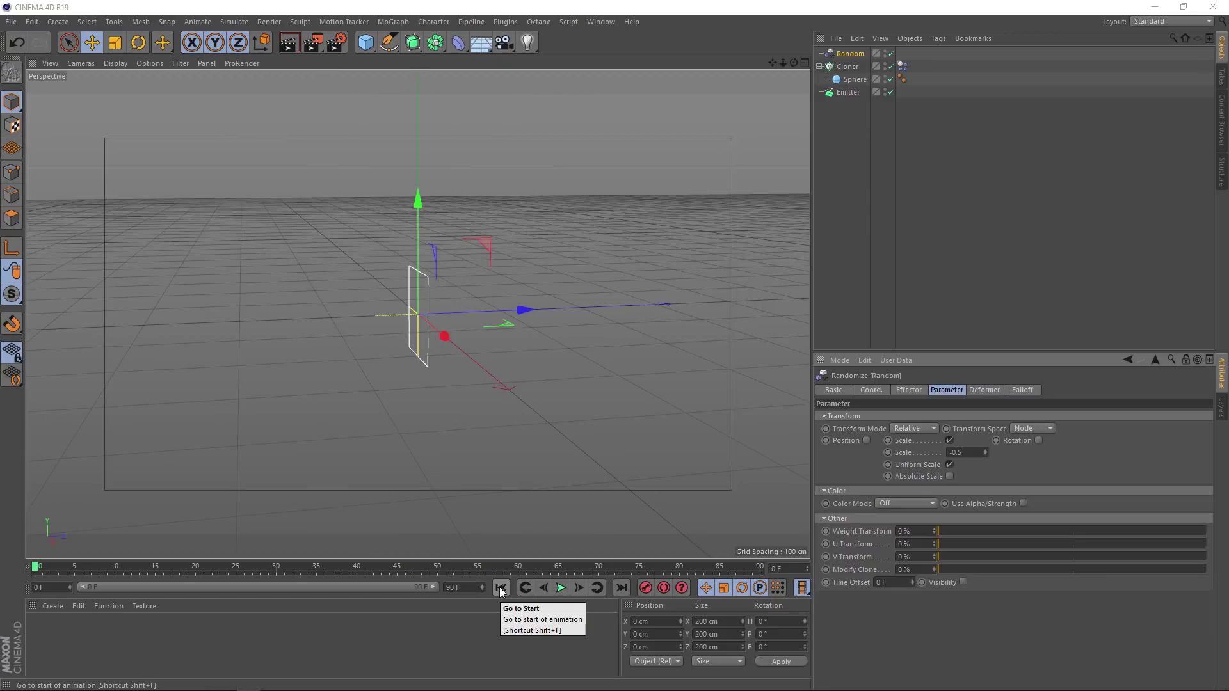
- Open the Project Settings Dynamics tab with Ctrl+D, preview the spheres, and rewind to frame 0
key(ctrl+d)
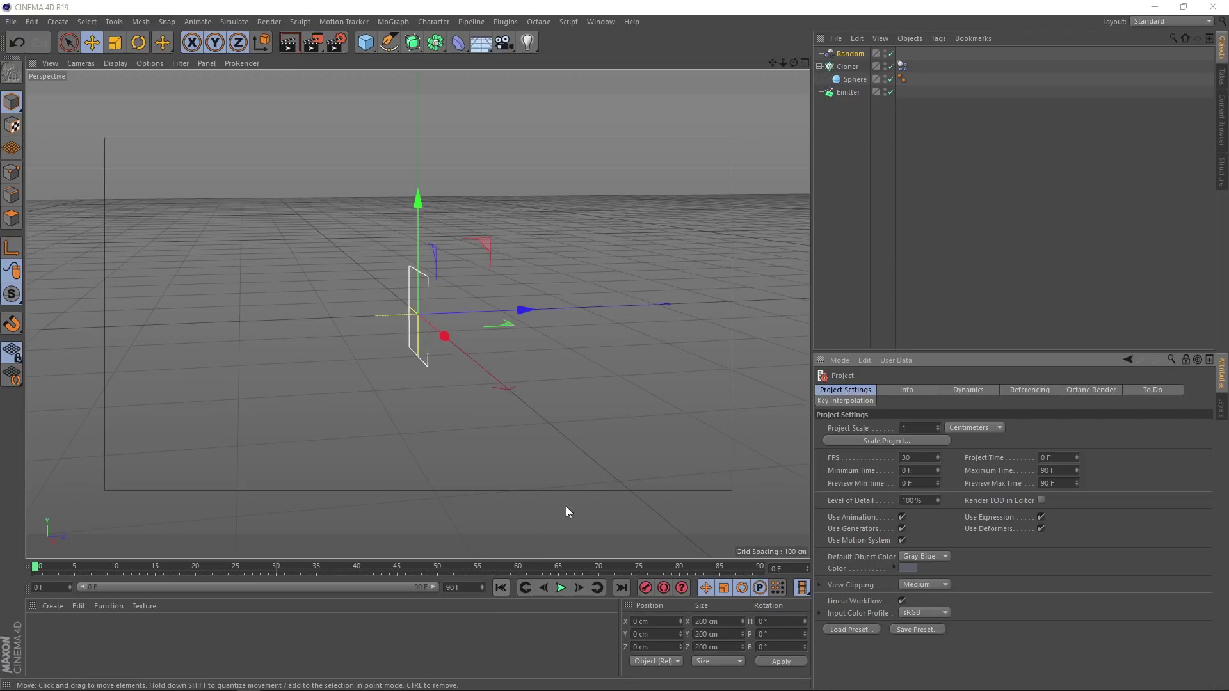
click(969, 392)
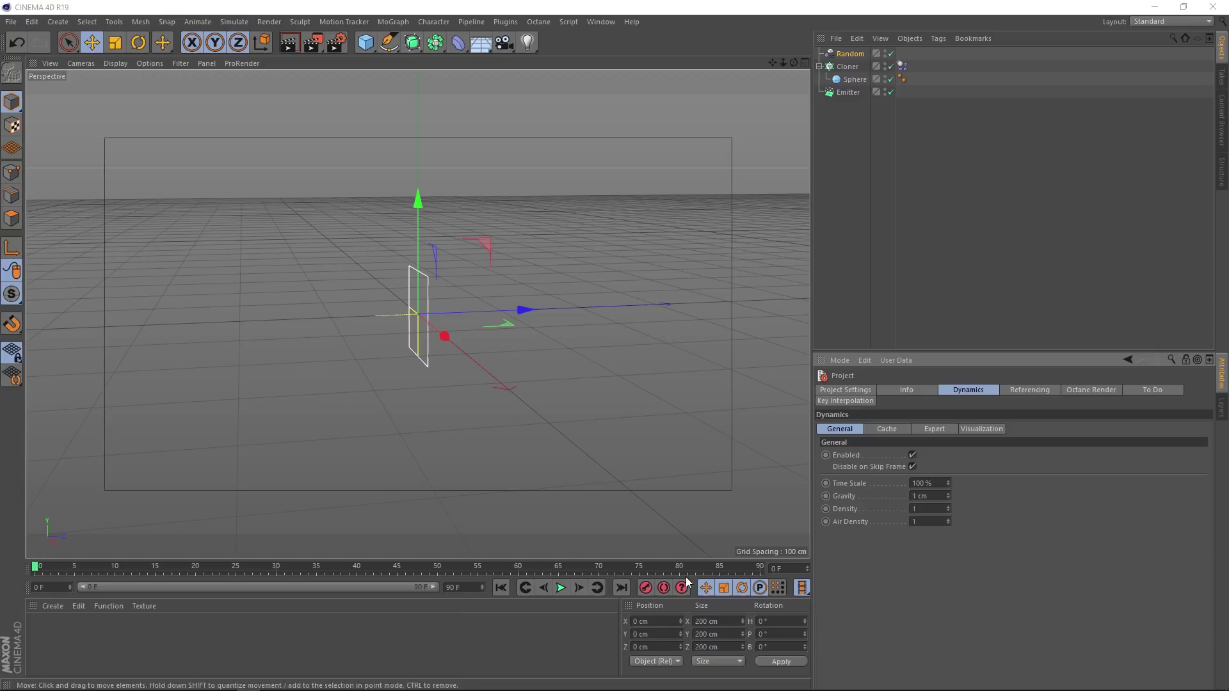
click(560, 587)
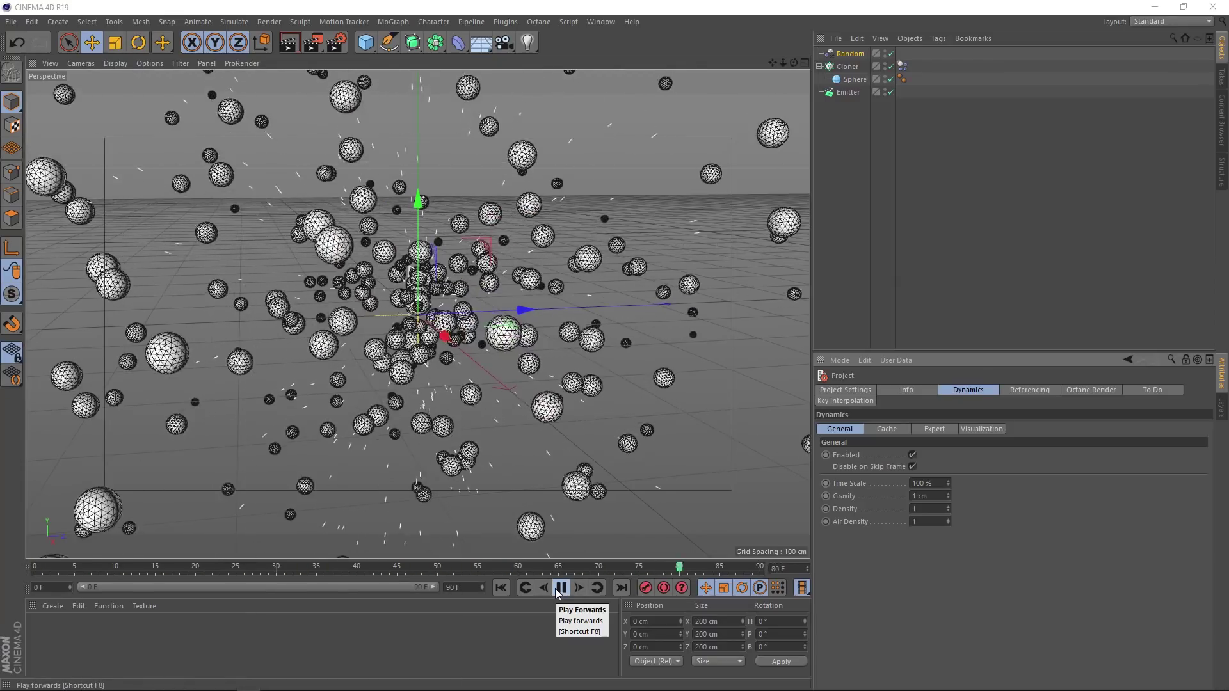
click(561, 587)
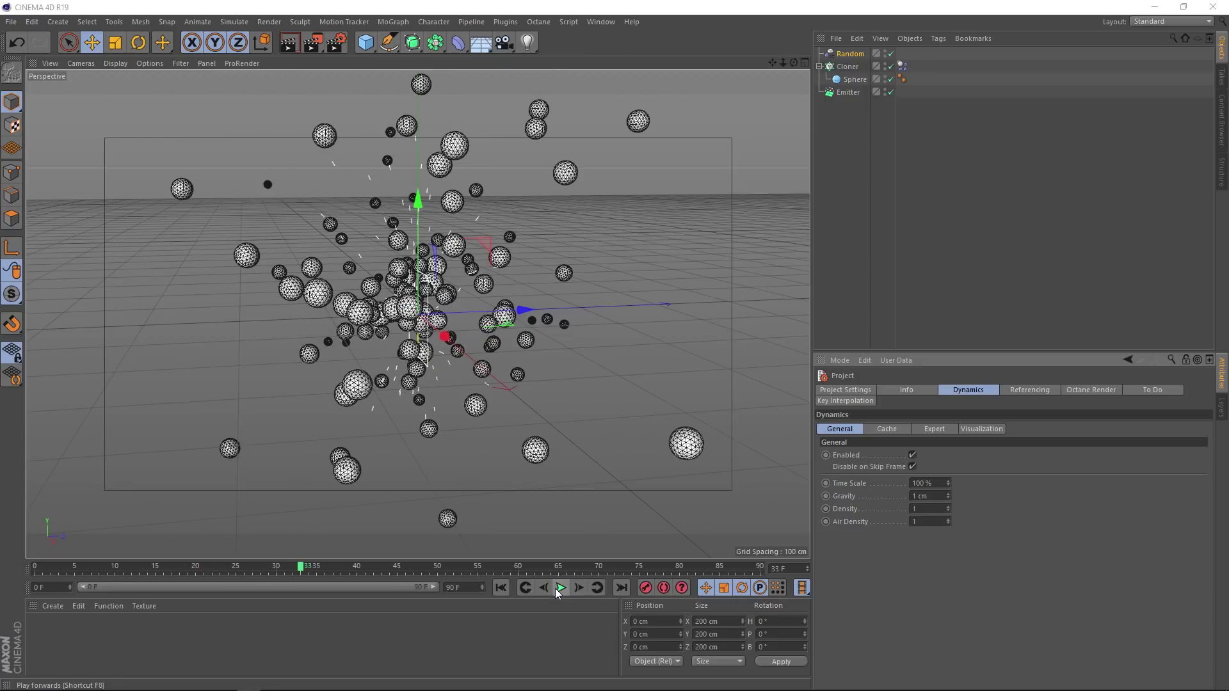
click(495, 590)
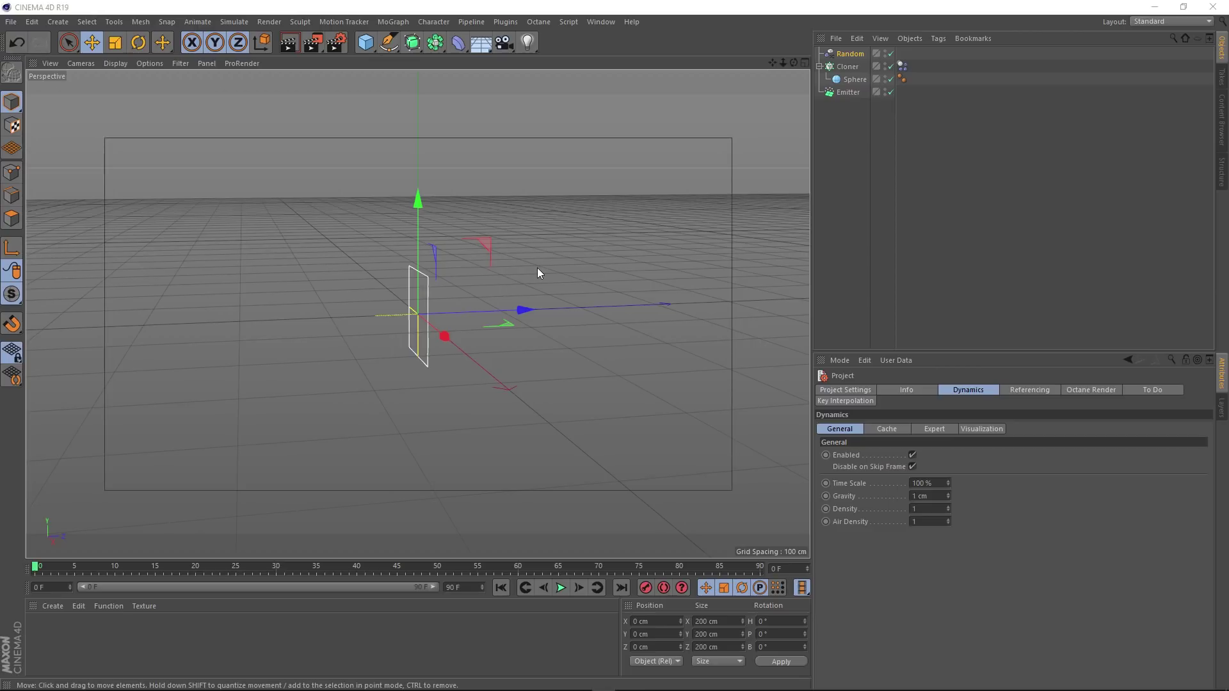
- Set the Emitter's particle Speed to 1 cm and preview the slow drift, ending at frame 0
click(853, 94)
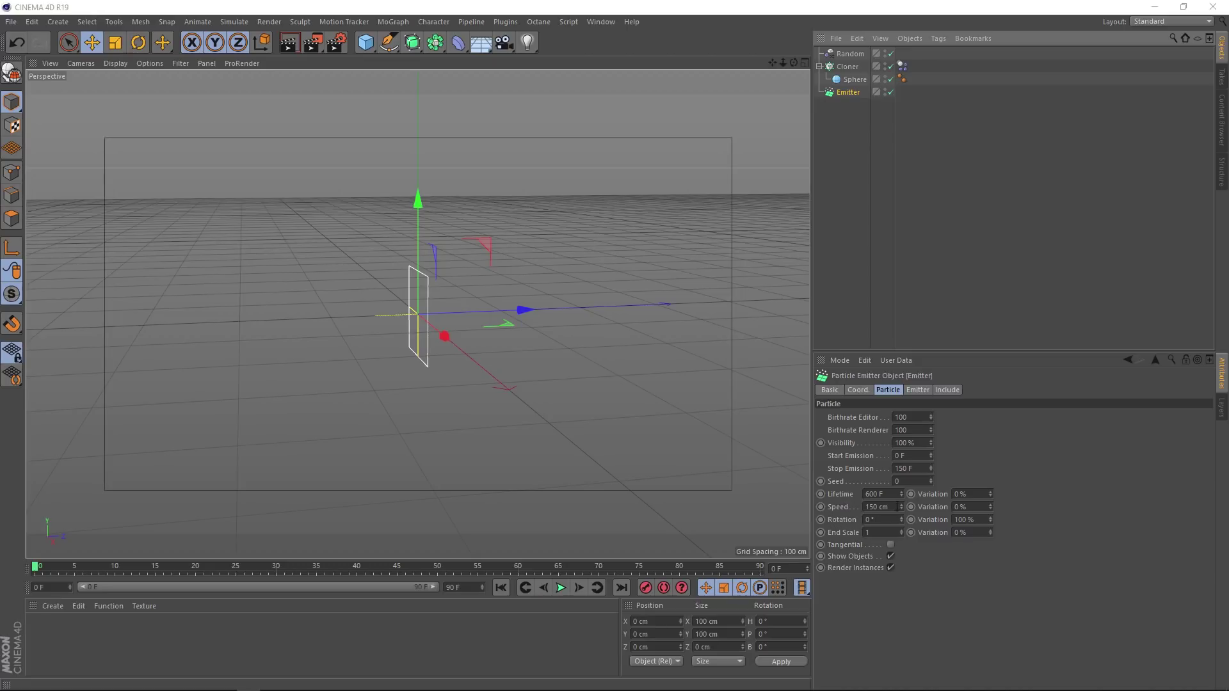
click(886, 506)
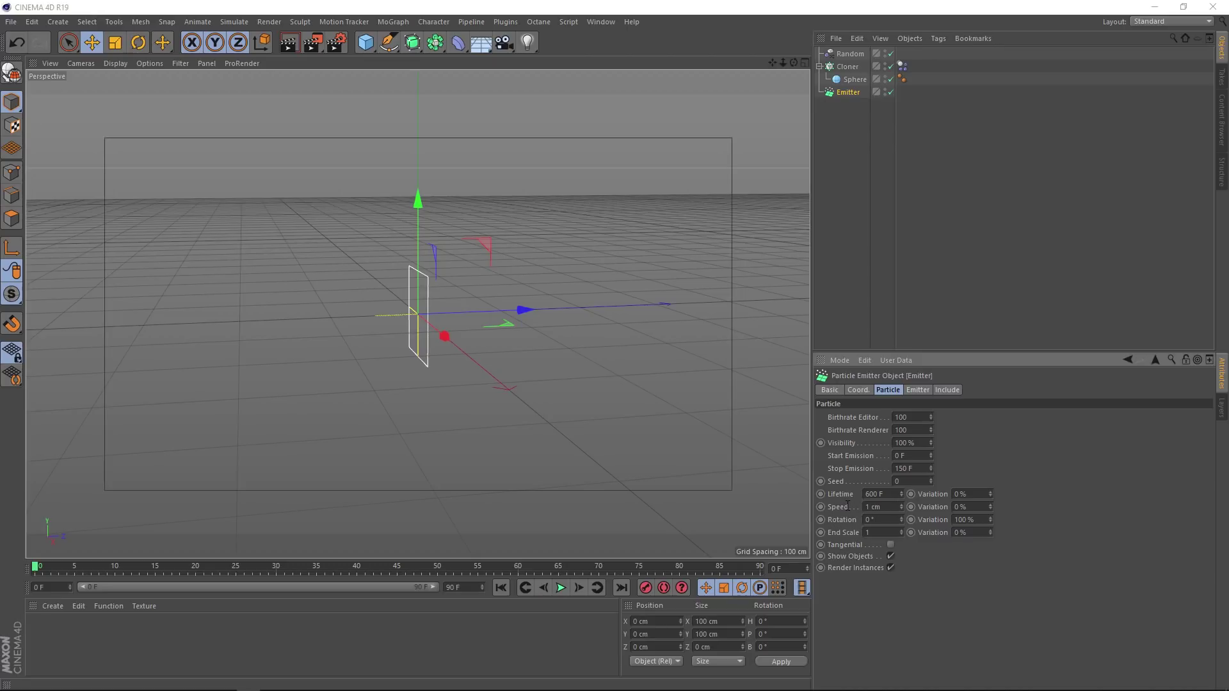
click(561, 587)
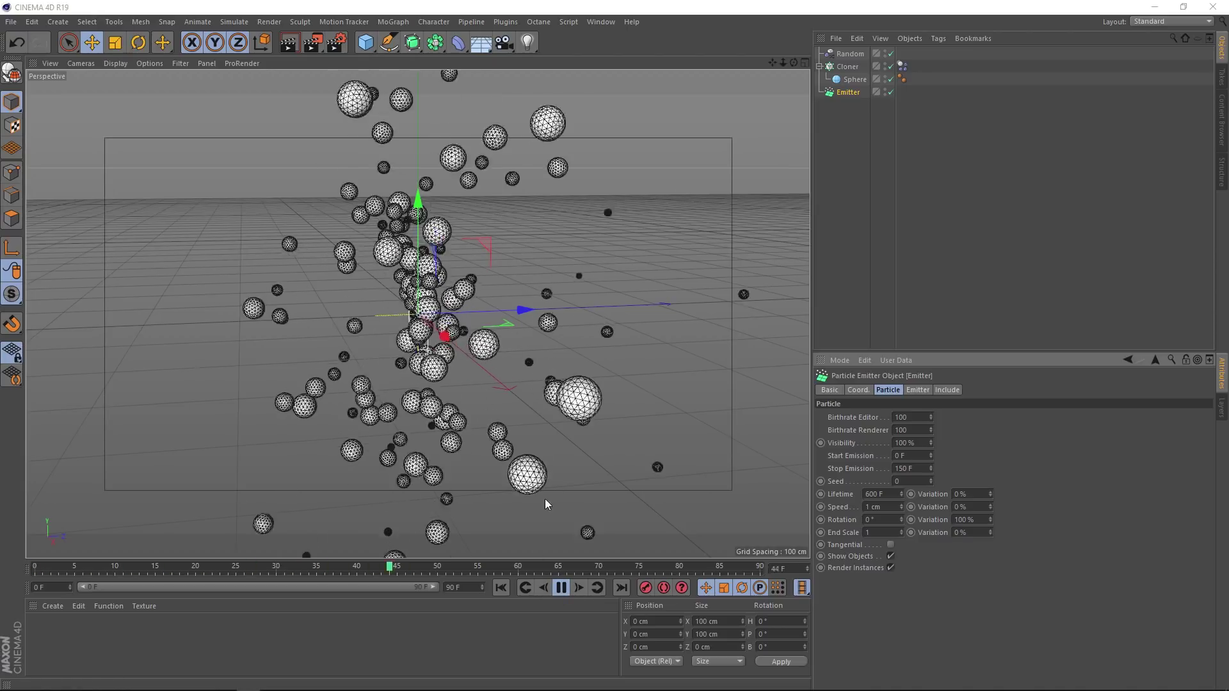
click(501, 589)
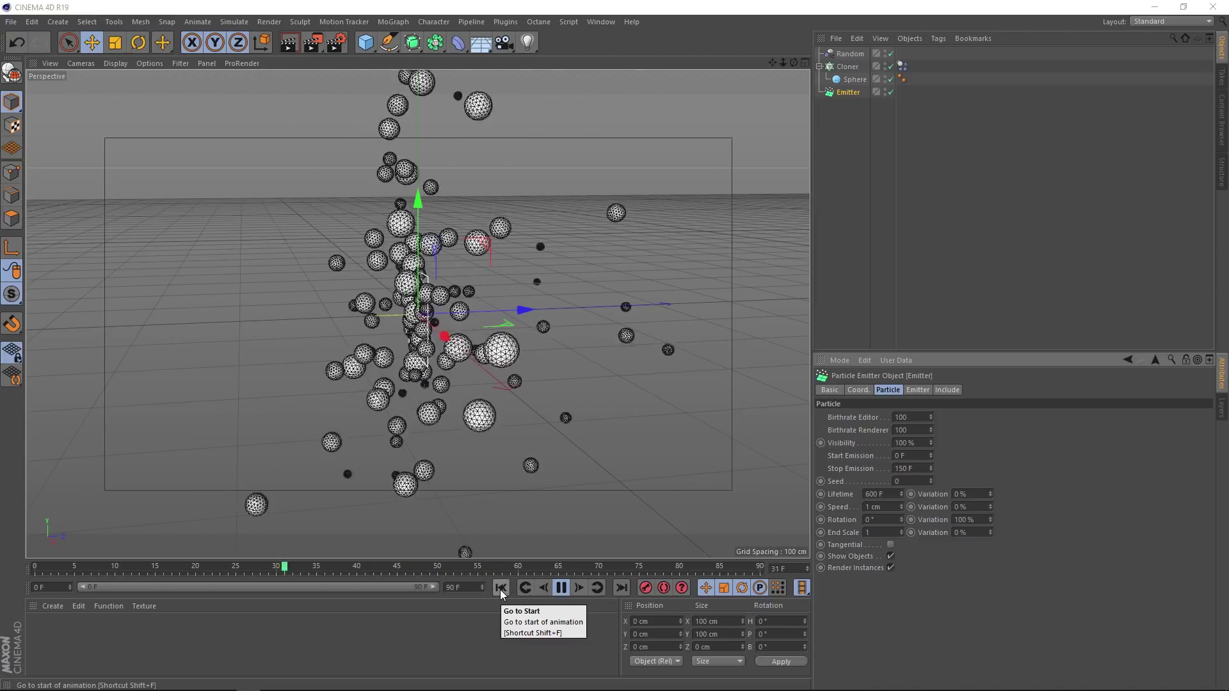
click(501, 588)
key(space)
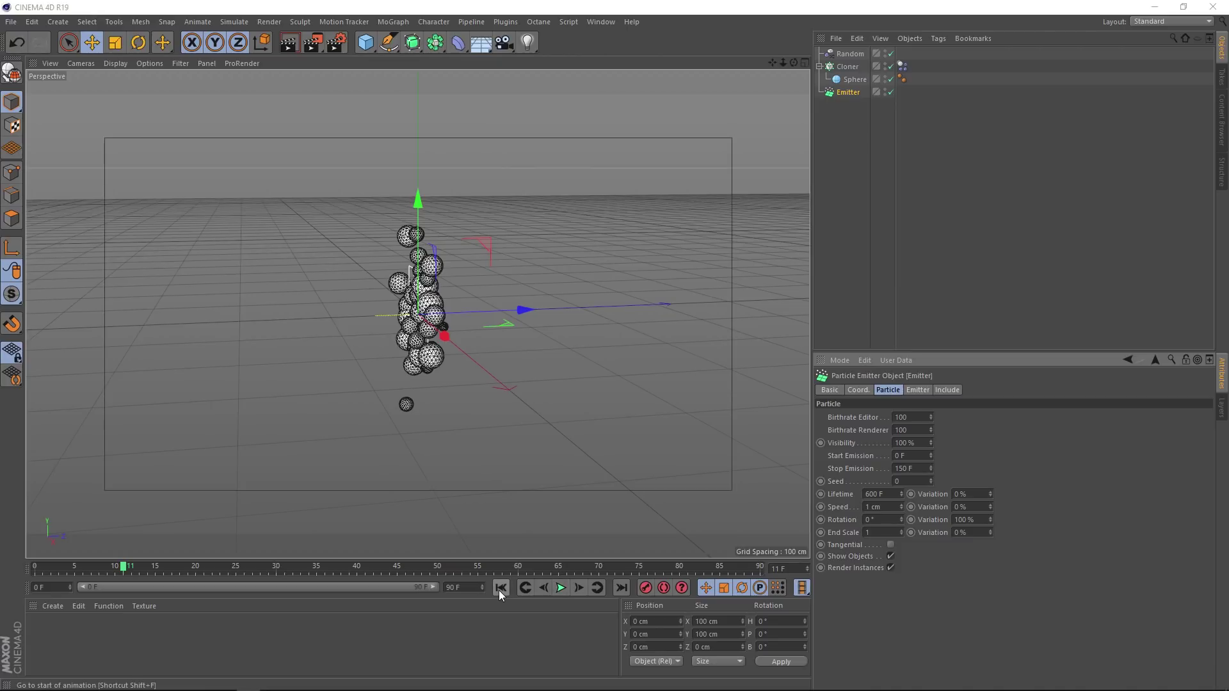
click(500, 588)
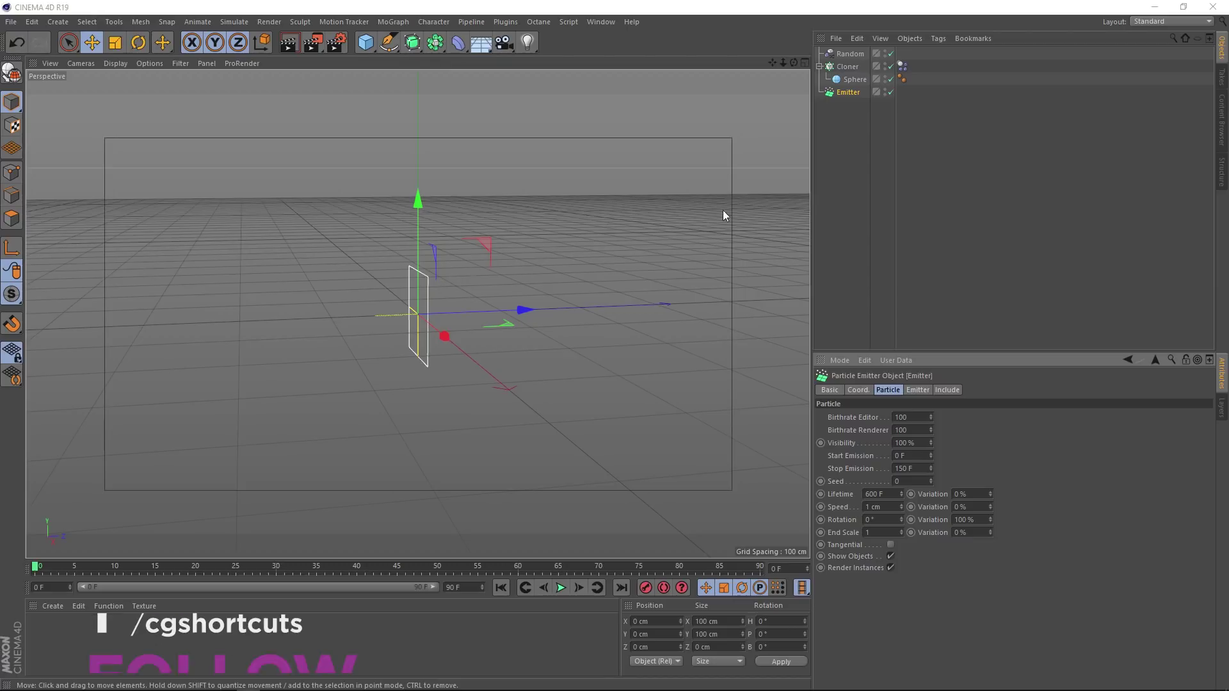
- Set Follow Position to 1 on the Dynamics Body tag's Force tab, then play and rewind to check the clumping
click(902, 66)
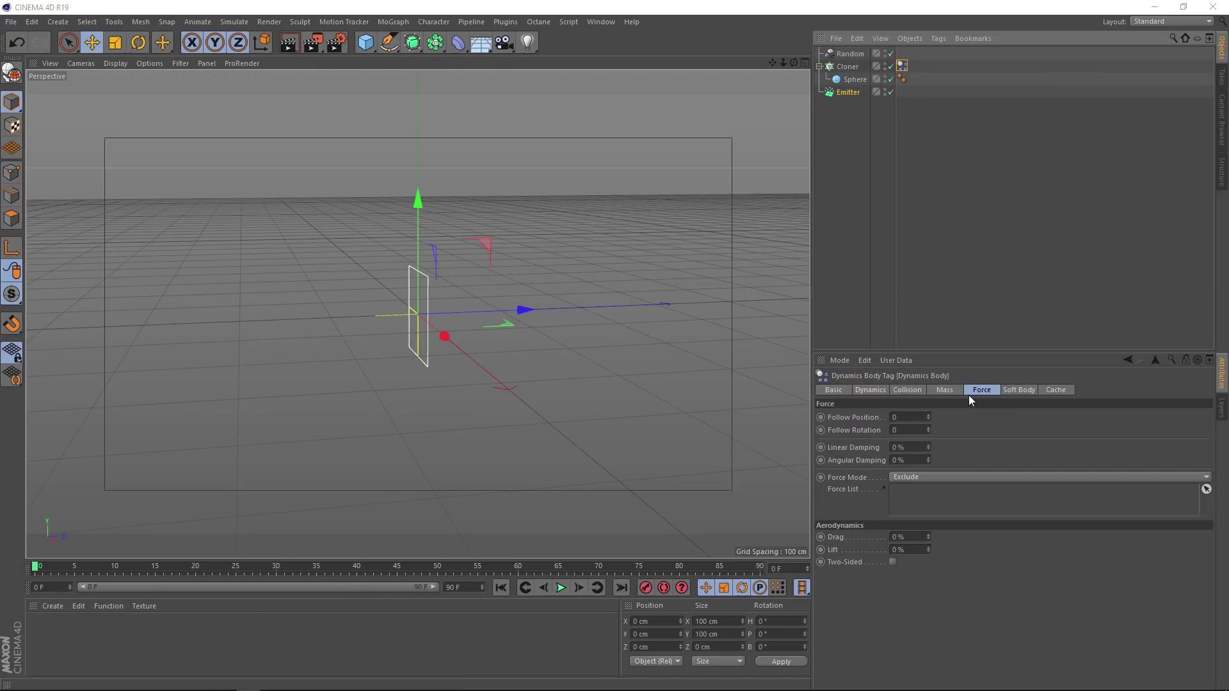
click(890, 416)
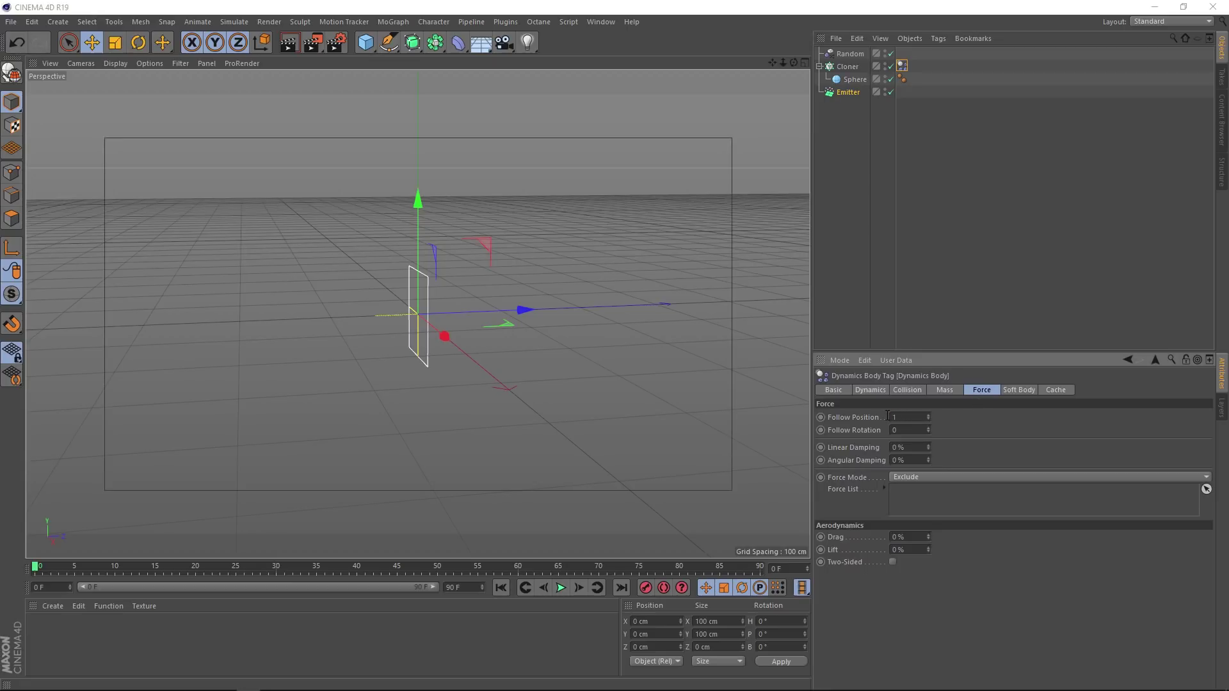
click(560, 587)
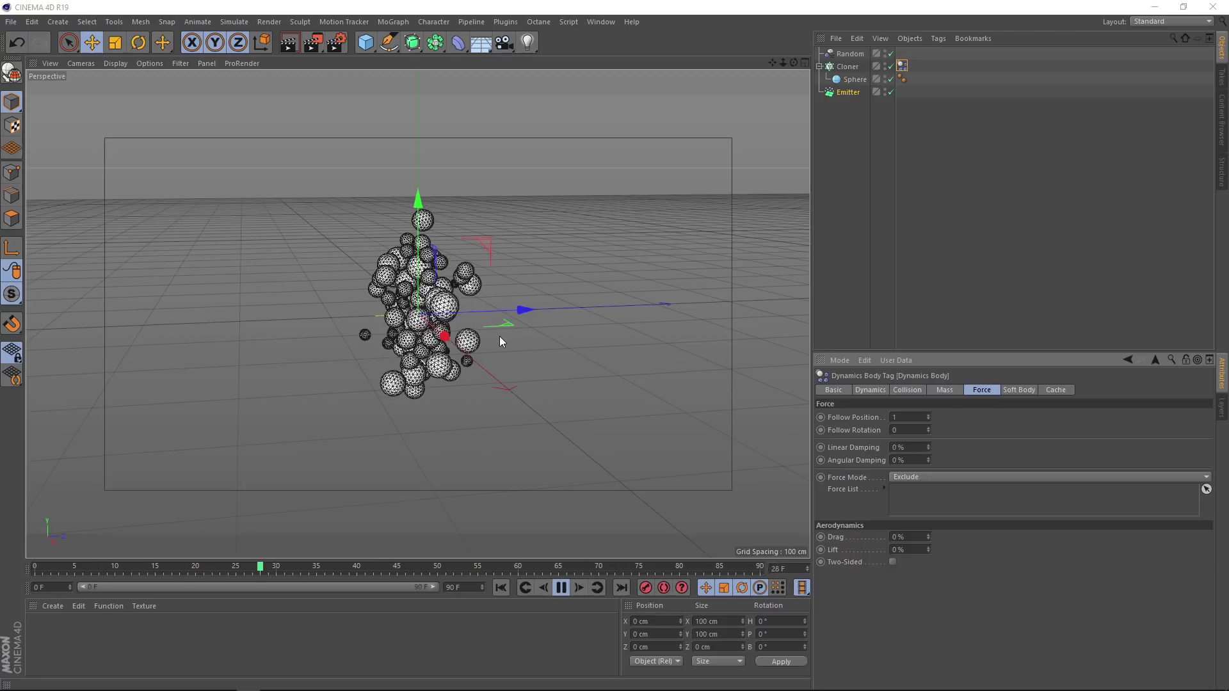
click(562, 587)
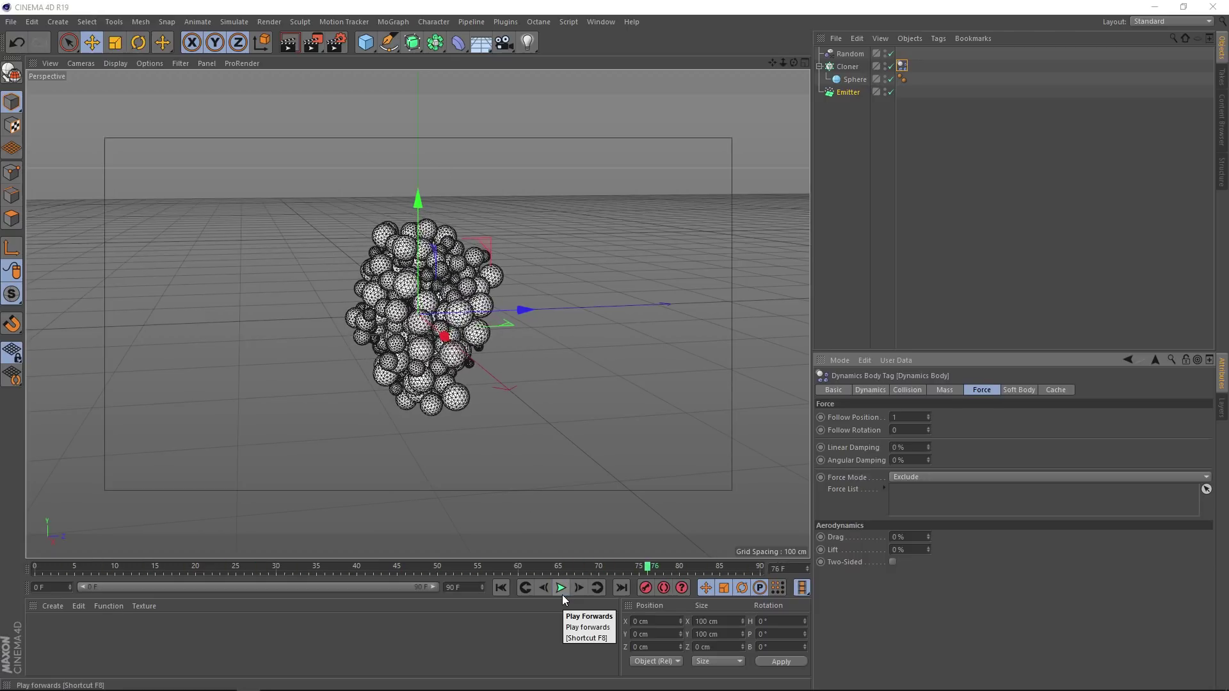
click(500, 587)
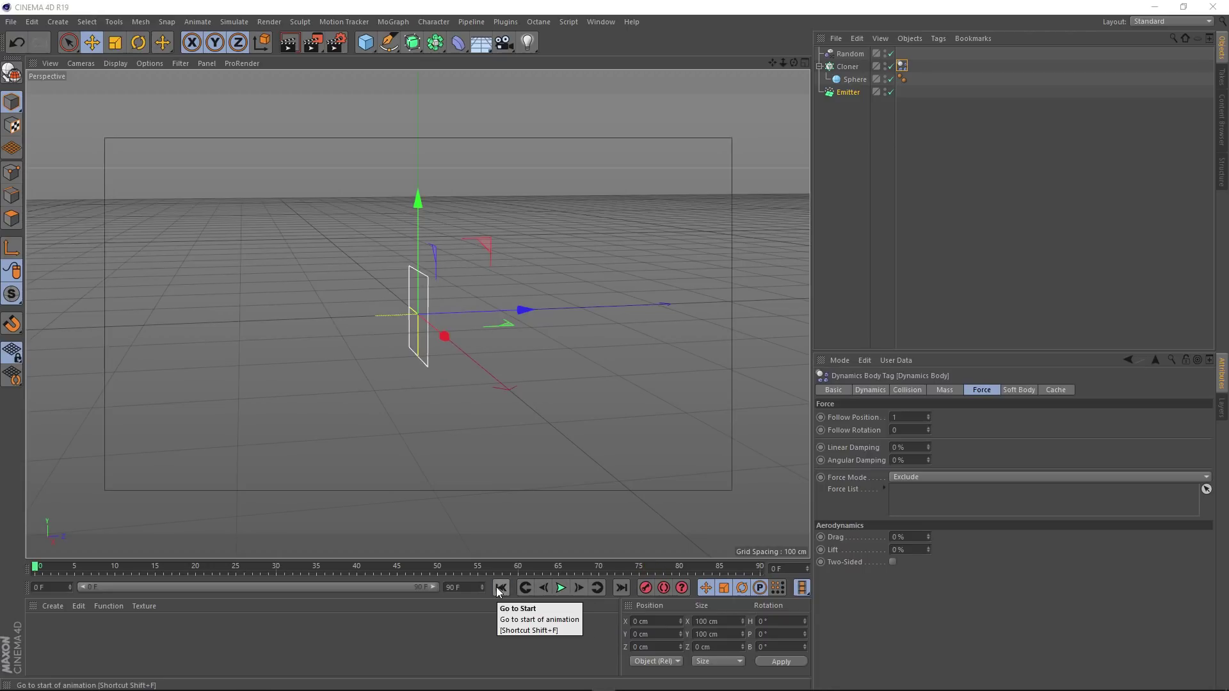
scroll(422, 325, up, 4)
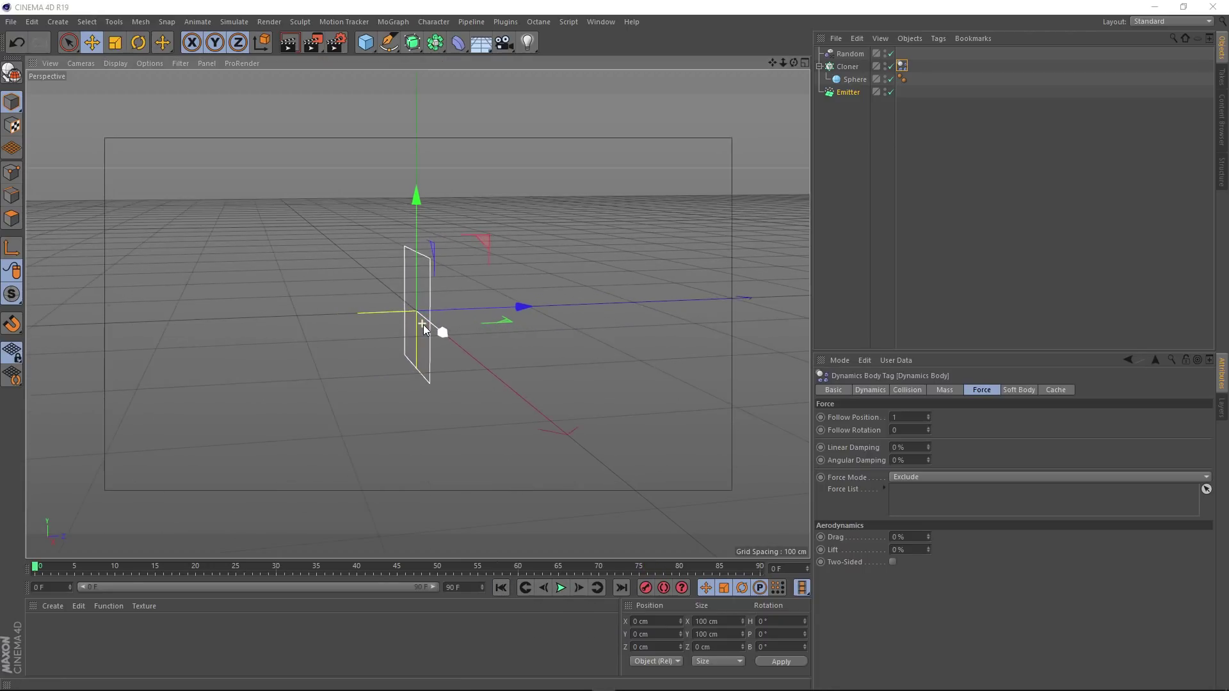
alt+drag(467, 328, 422, 349)
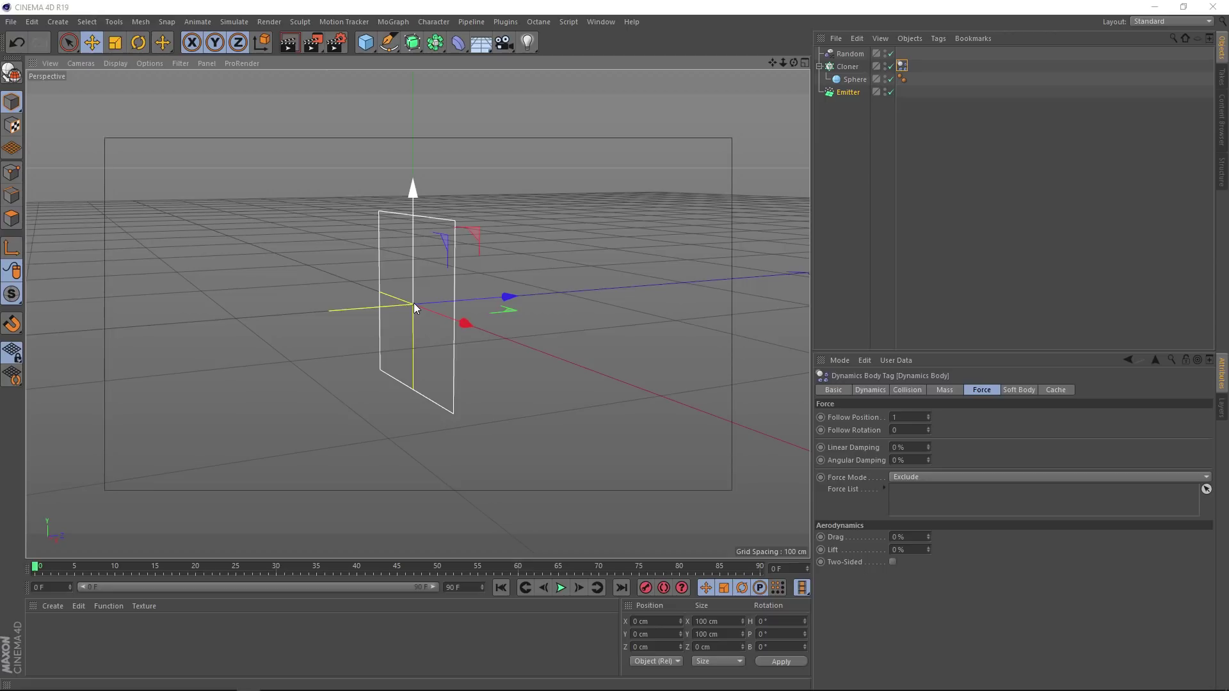
- Set the Emitter's X-Size and Y-Size to 1 cm and play the simulation
click(858, 92)
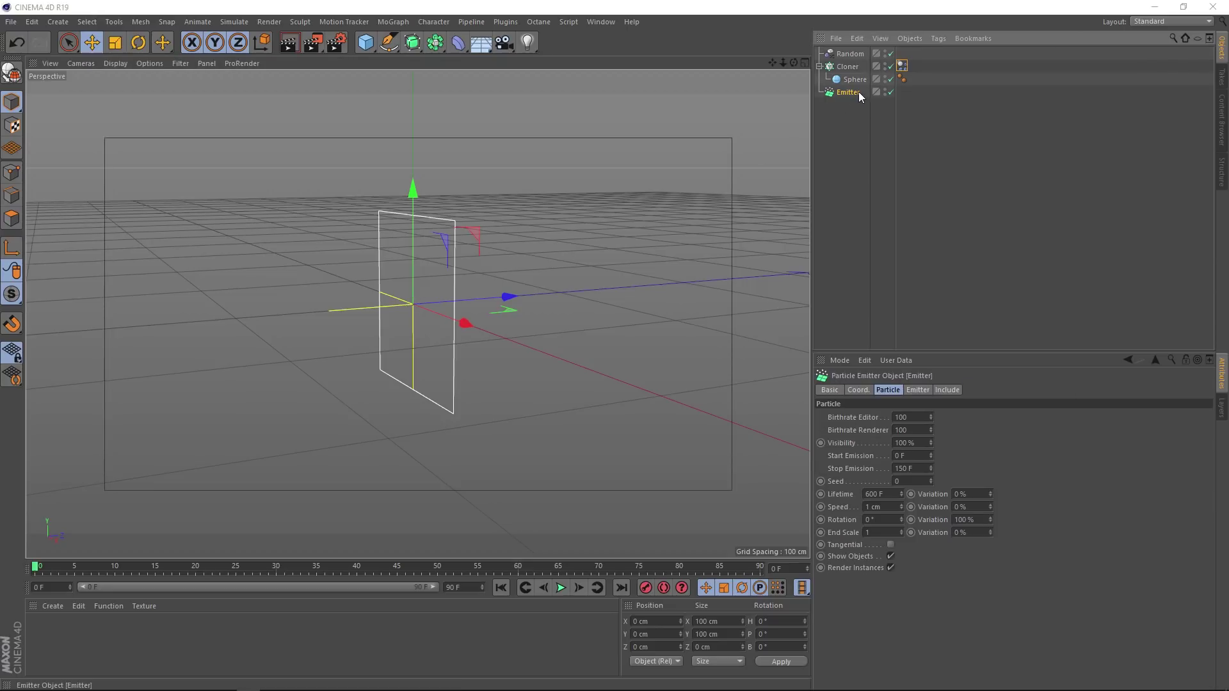
click(919, 391)
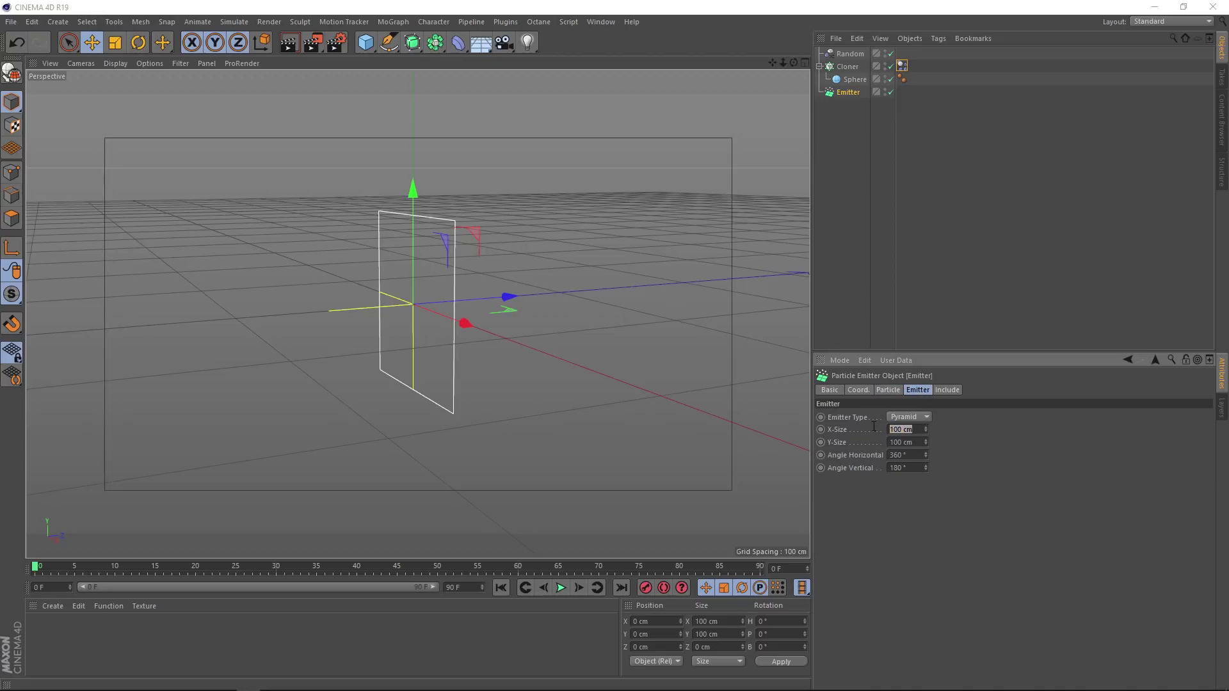
text(1)
key(Return)
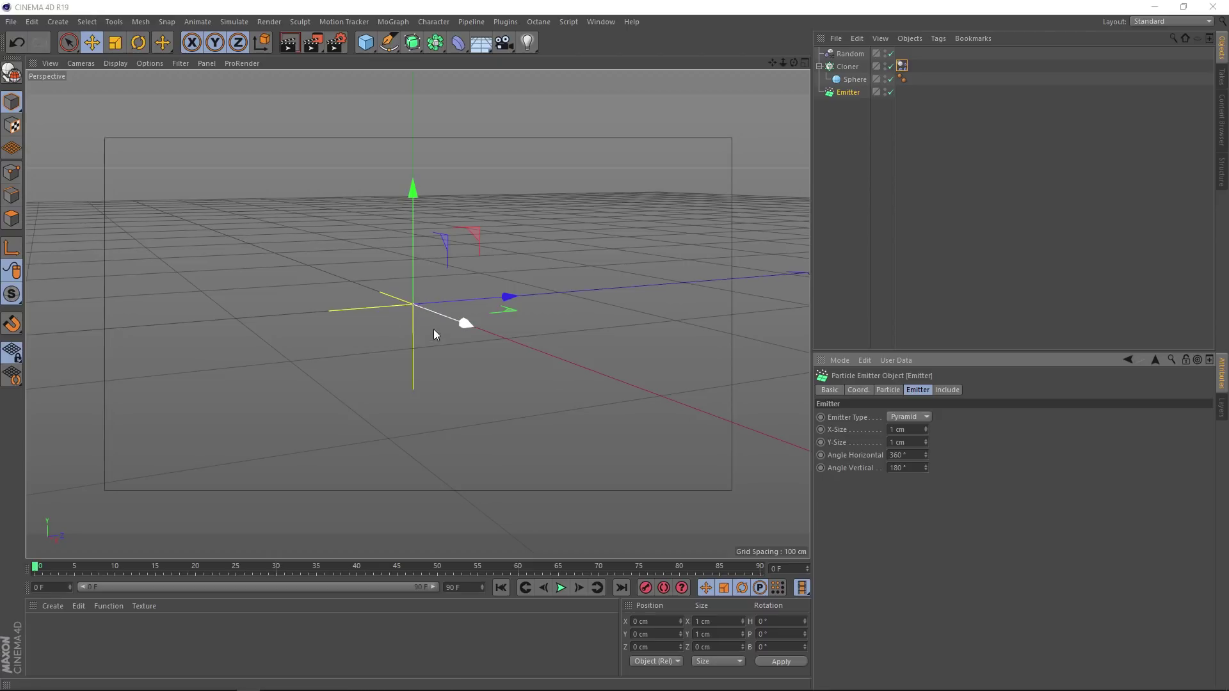
click(560, 587)
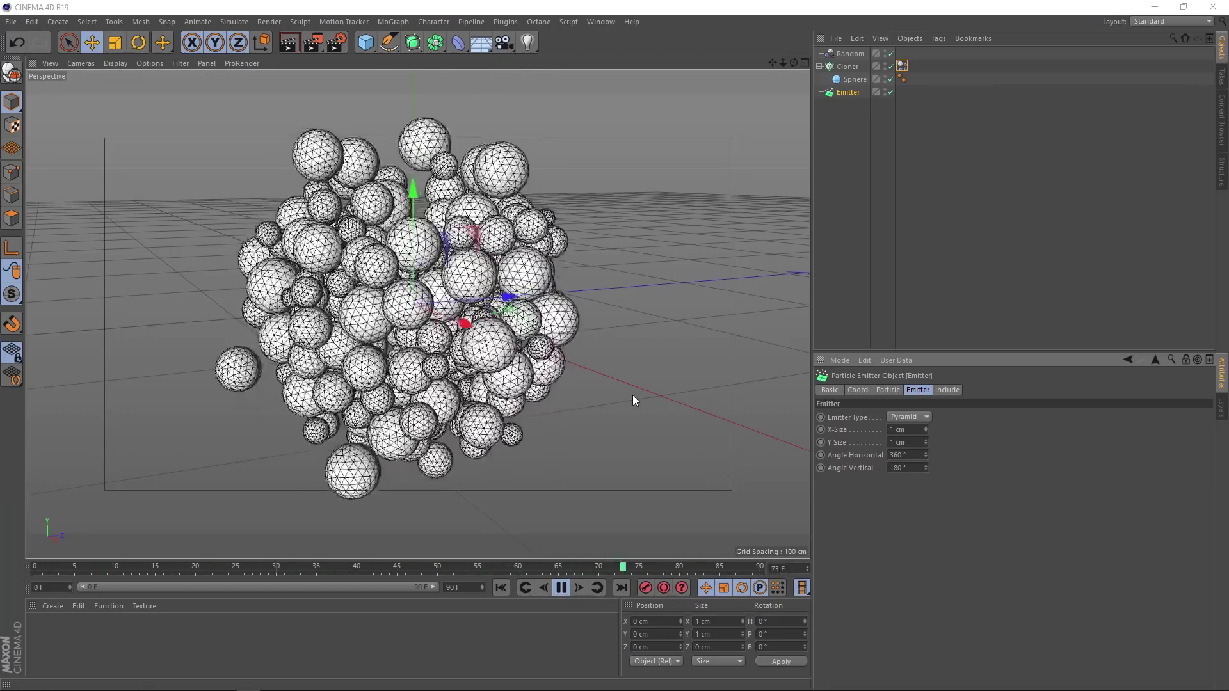
- Add a MoGraph Cache tag from MoGraph Tags and place it on the Cloner
click(902, 66)
click(1056, 388)
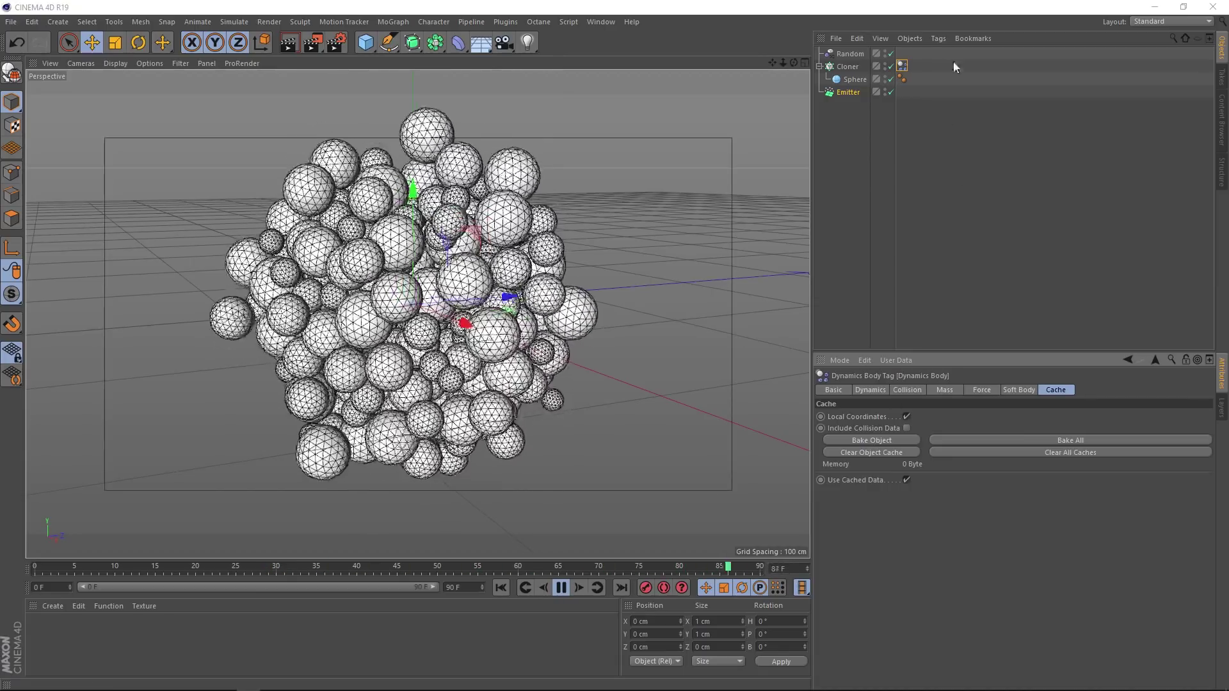
click(937, 37)
mouse_move(980, 123)
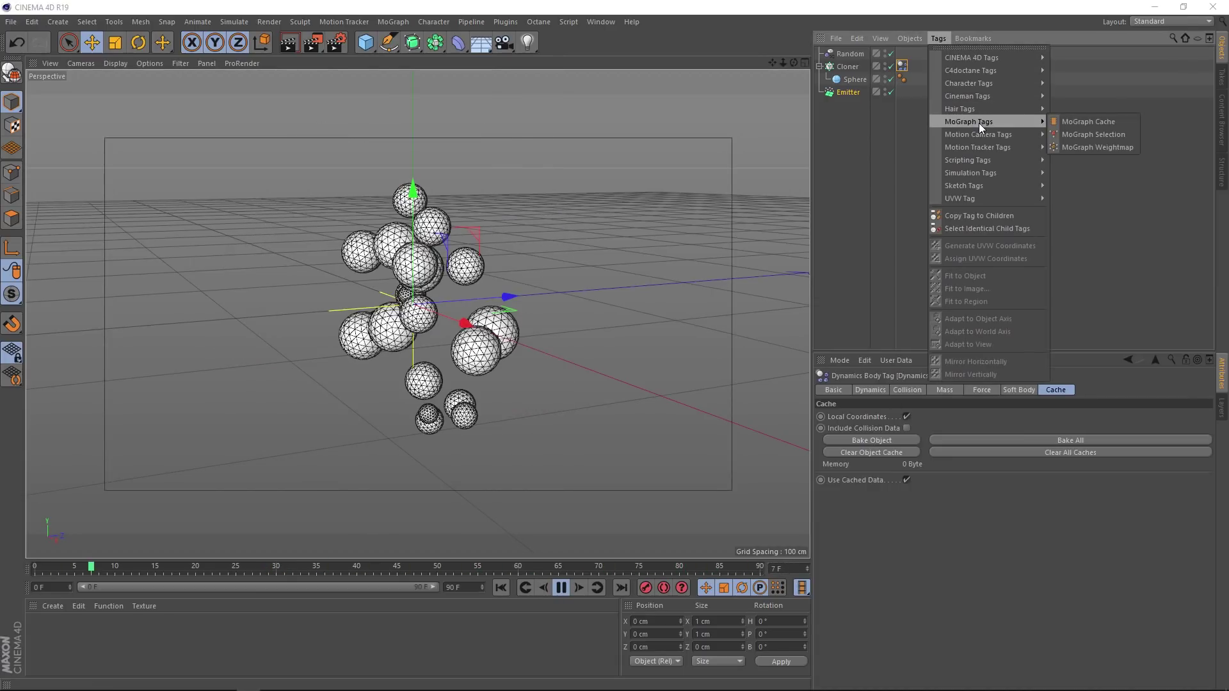
click(1071, 121)
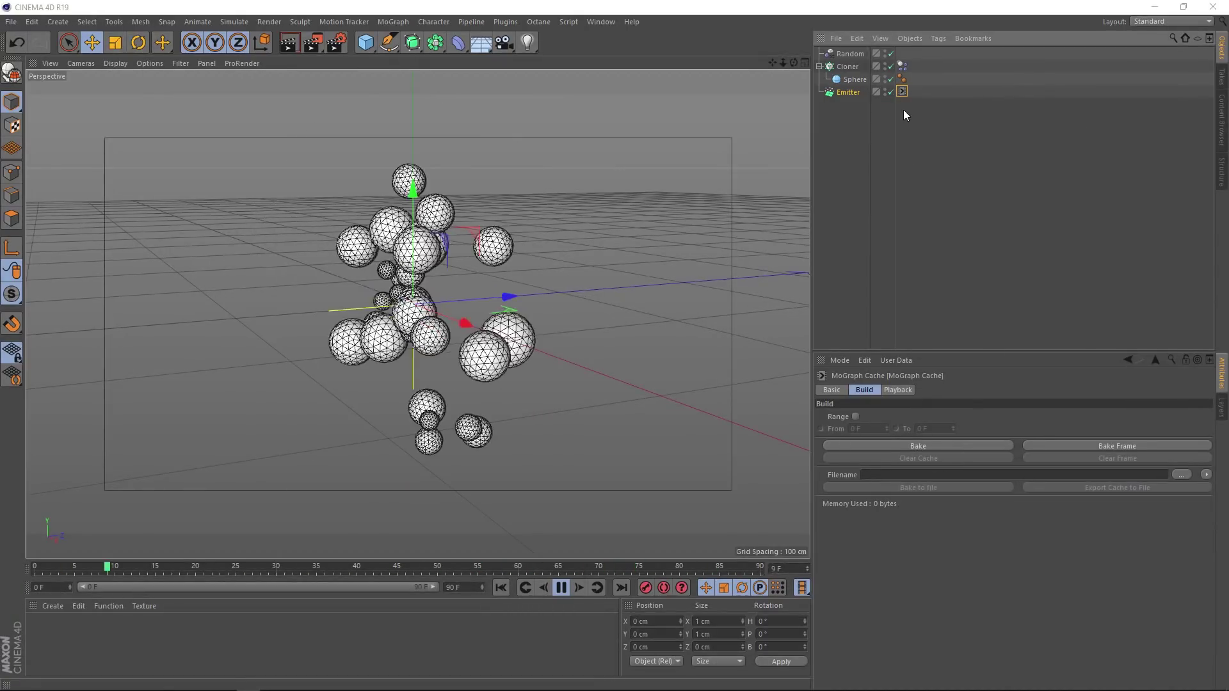
drag(902, 92, 919, 70)
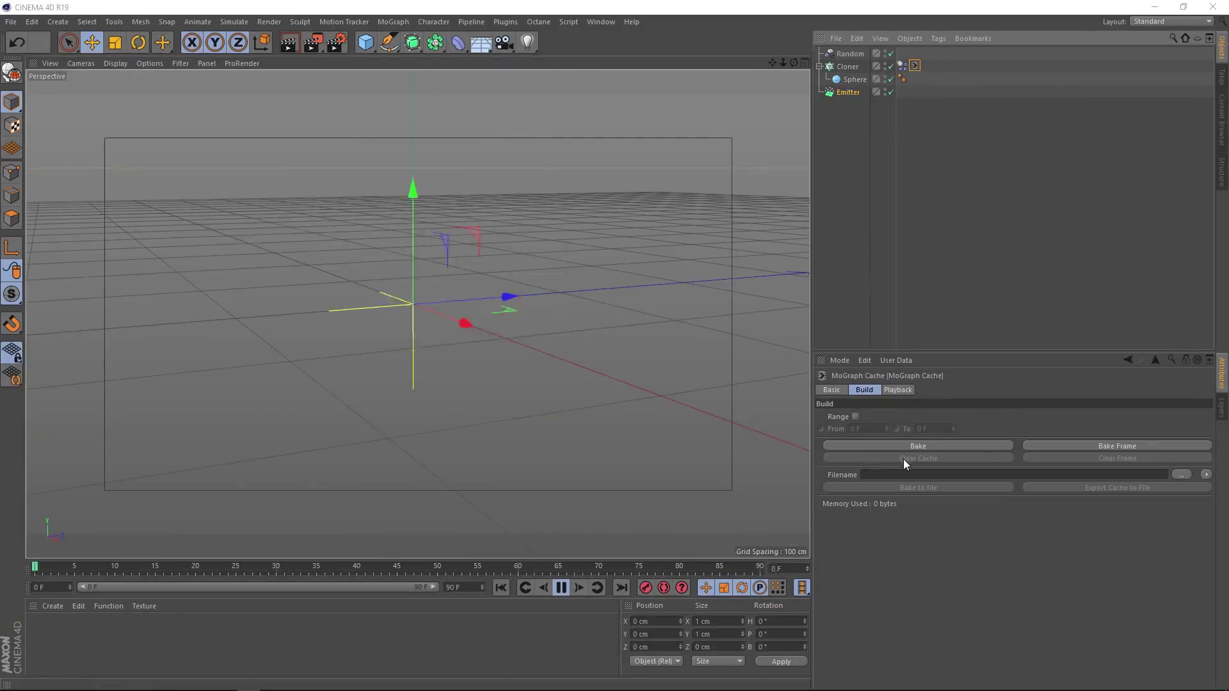